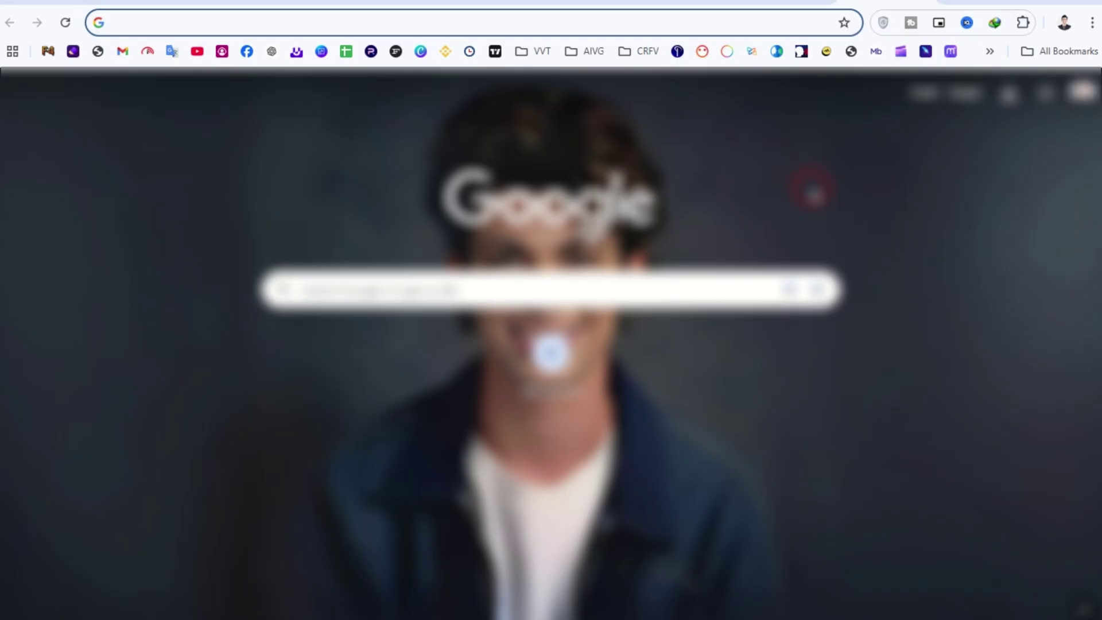
On iforgot.apple.com, start a password reset with the account's email and the captcha characters.
type("iforgot.apple.com")
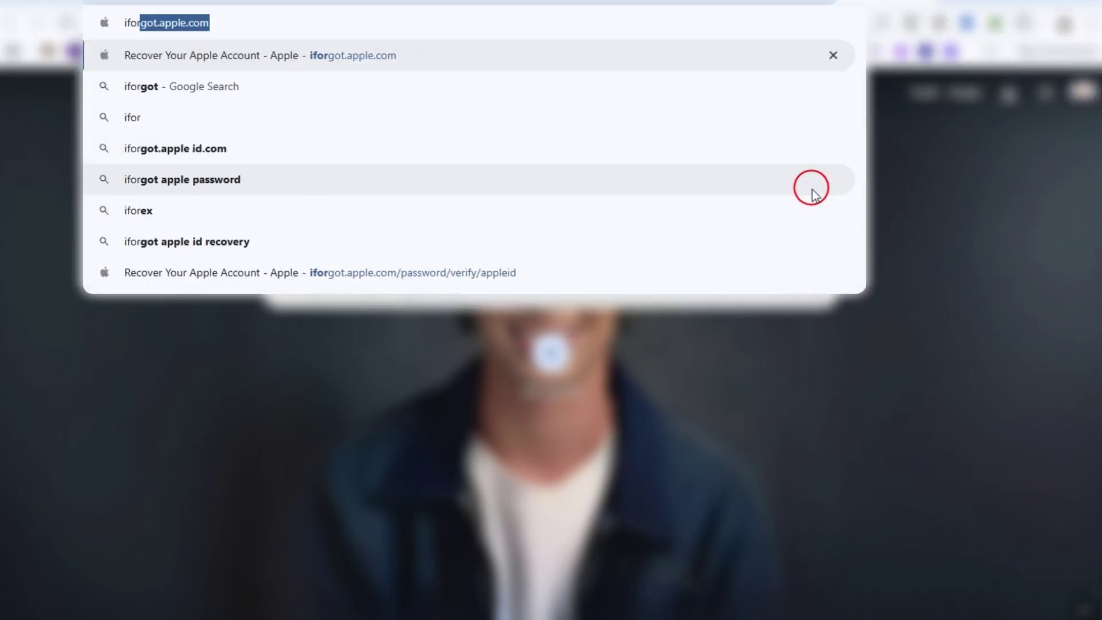
key("Return")
scroll(574, 522, "down", 1)
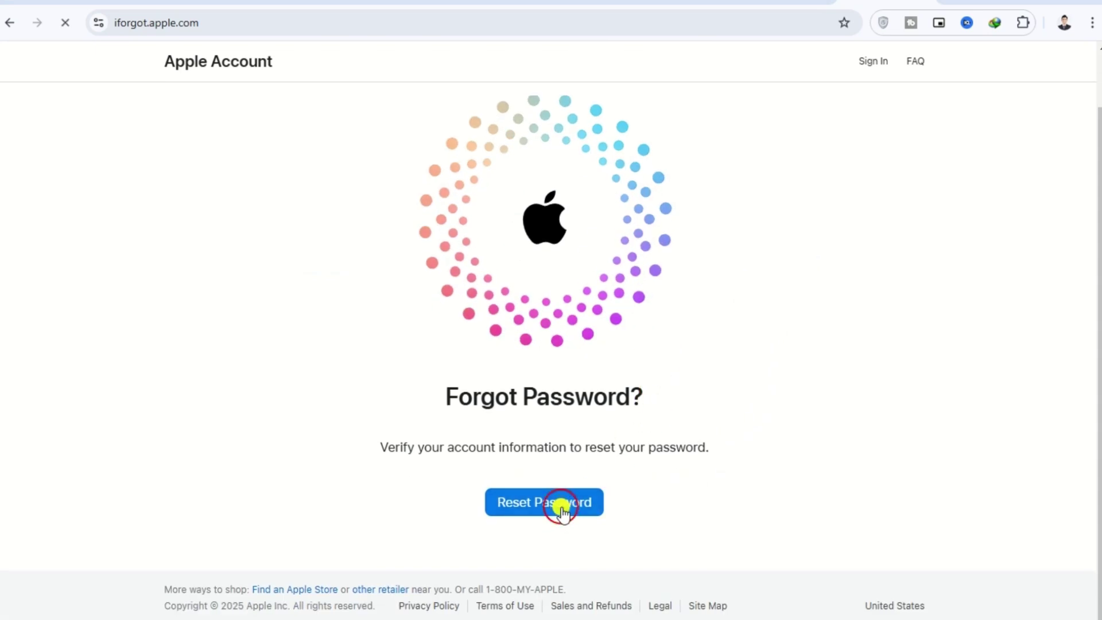
left_click(561, 508)
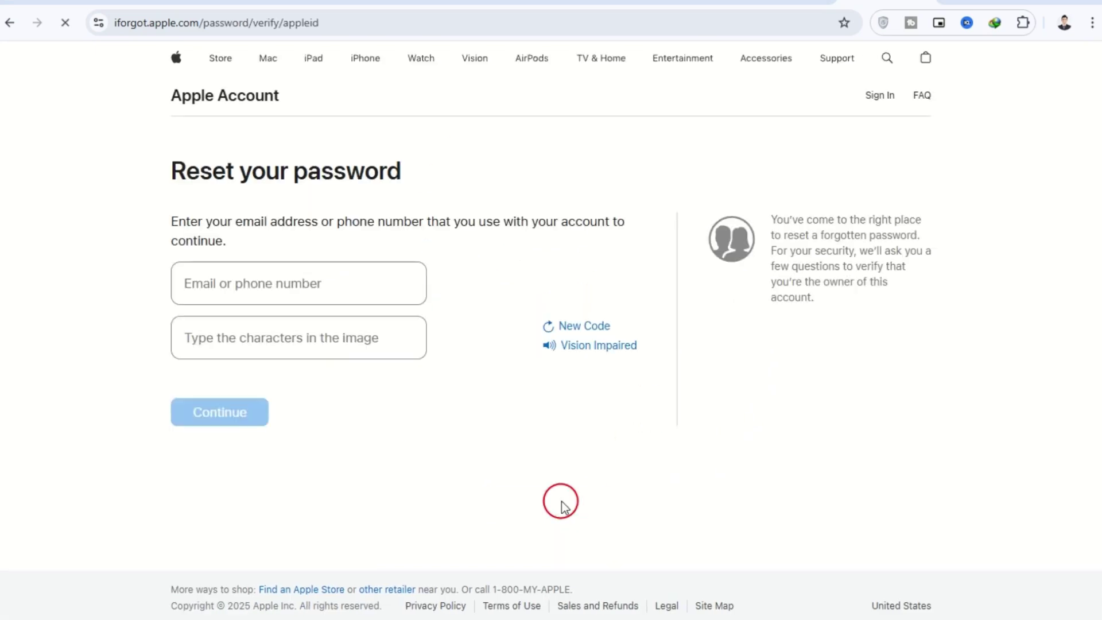
left_click(268, 283)
key("ctrl+v")
key("Tab")
type("KN")
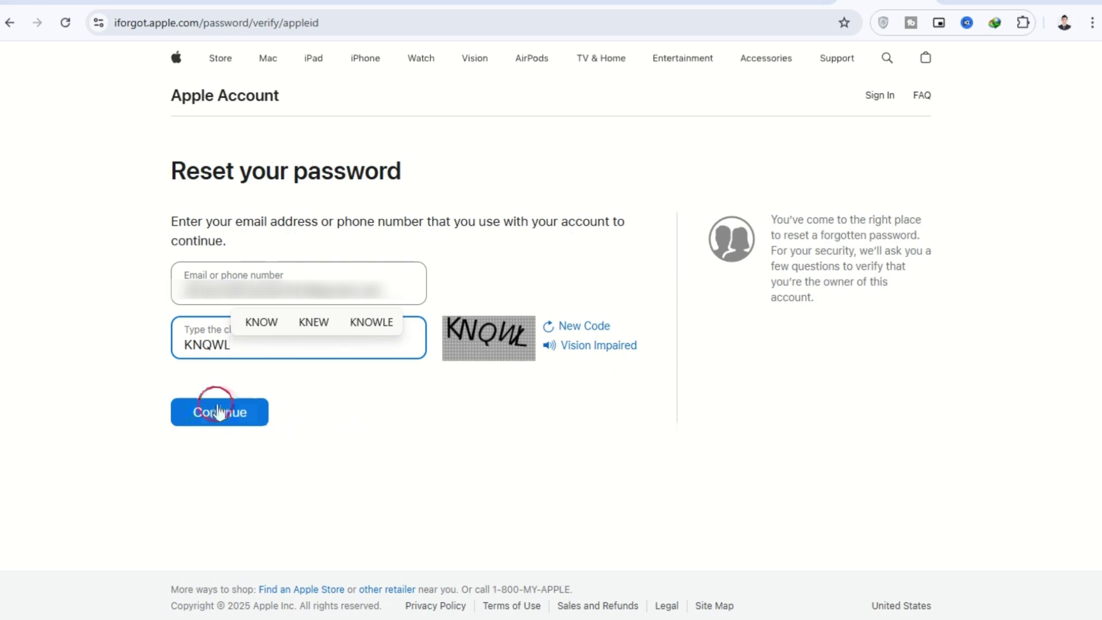
left_click(208, 424)
Confirm the account's phone number and choose recovery without access to an Apple device.
left_click(274, 315)
key("ctrl+v")
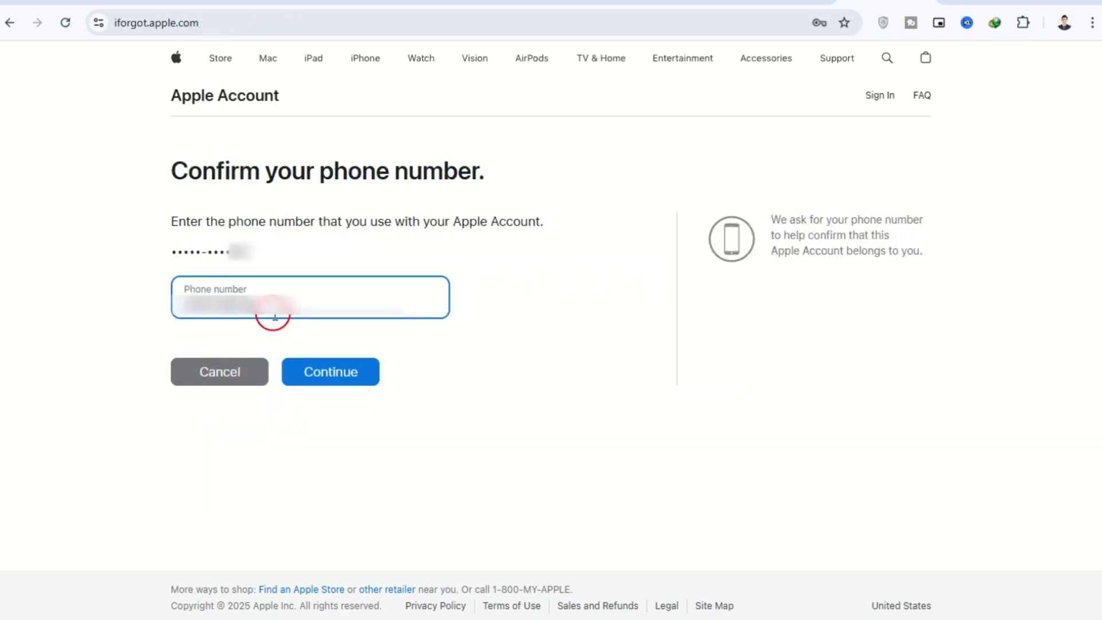
left_click(364, 380)
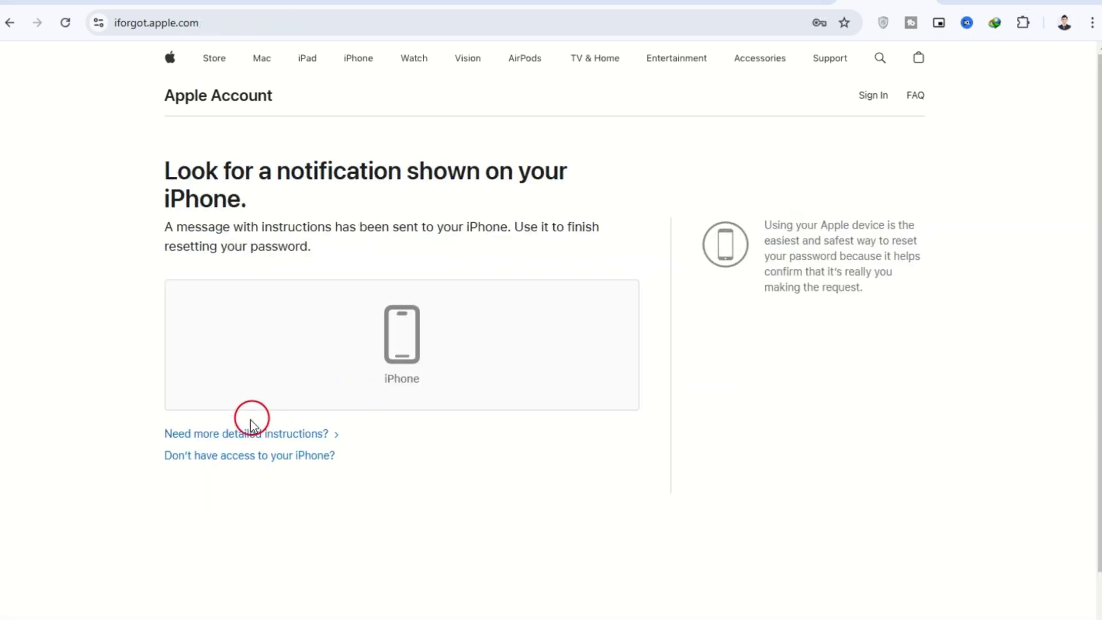
left_click(256, 456)
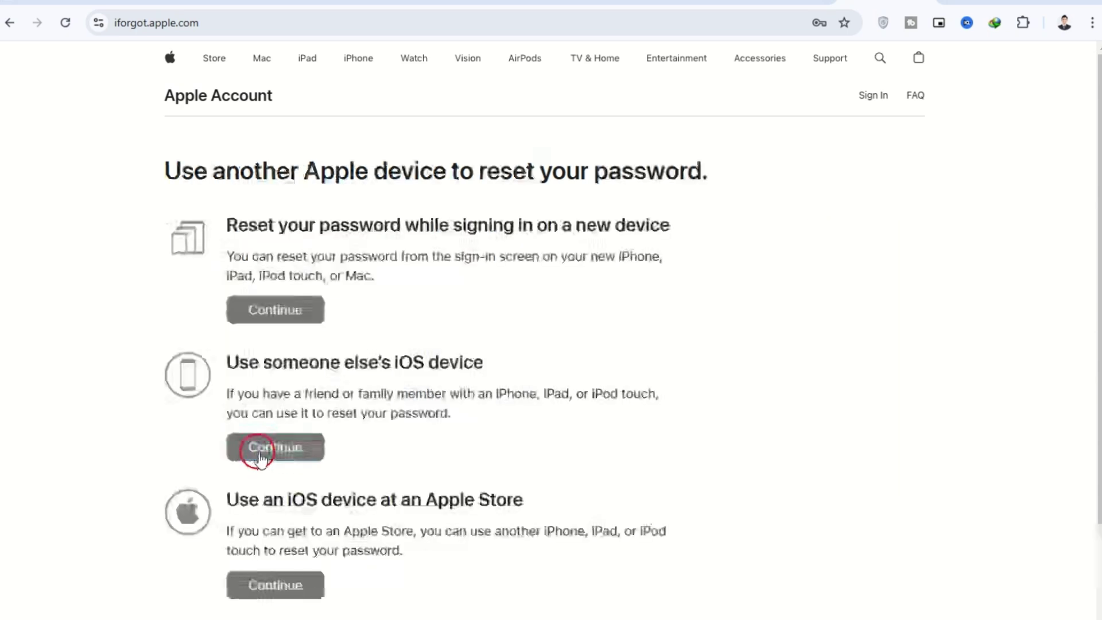
left_click(273, 450)
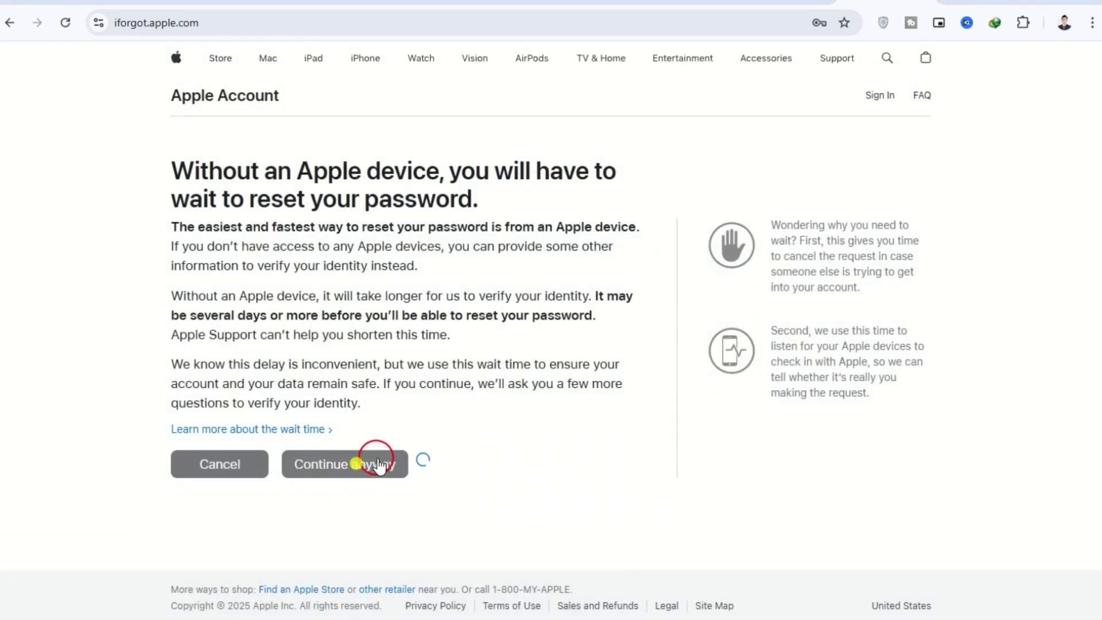
Verify by a code sent to the email address, then begin entering a new phone number.
left_click(244, 282)
left_click(336, 339)
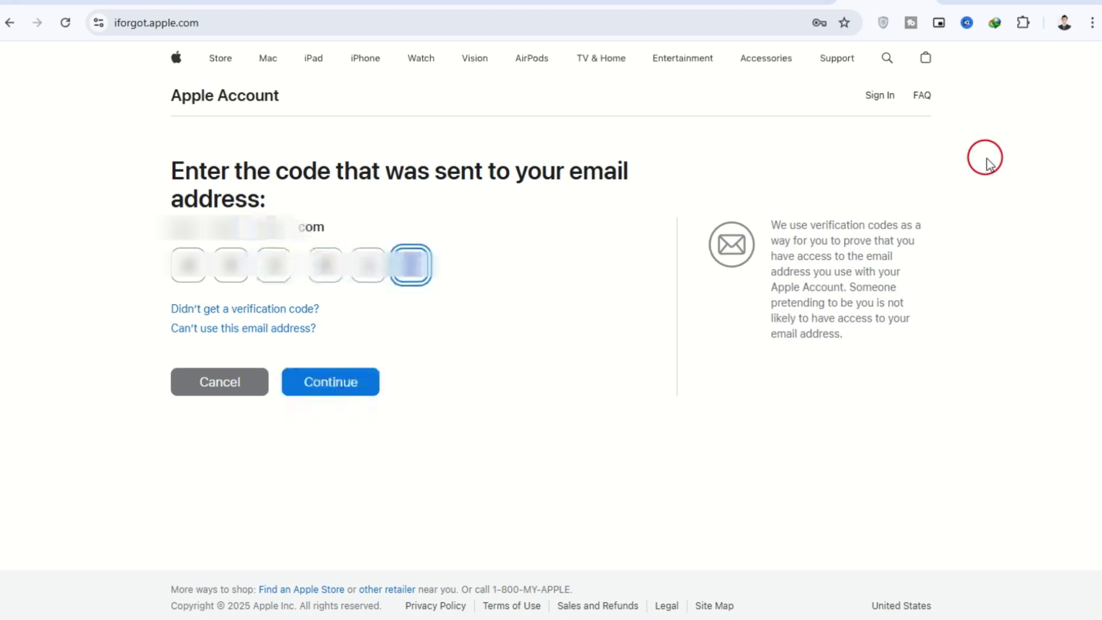
left_click(326, 383)
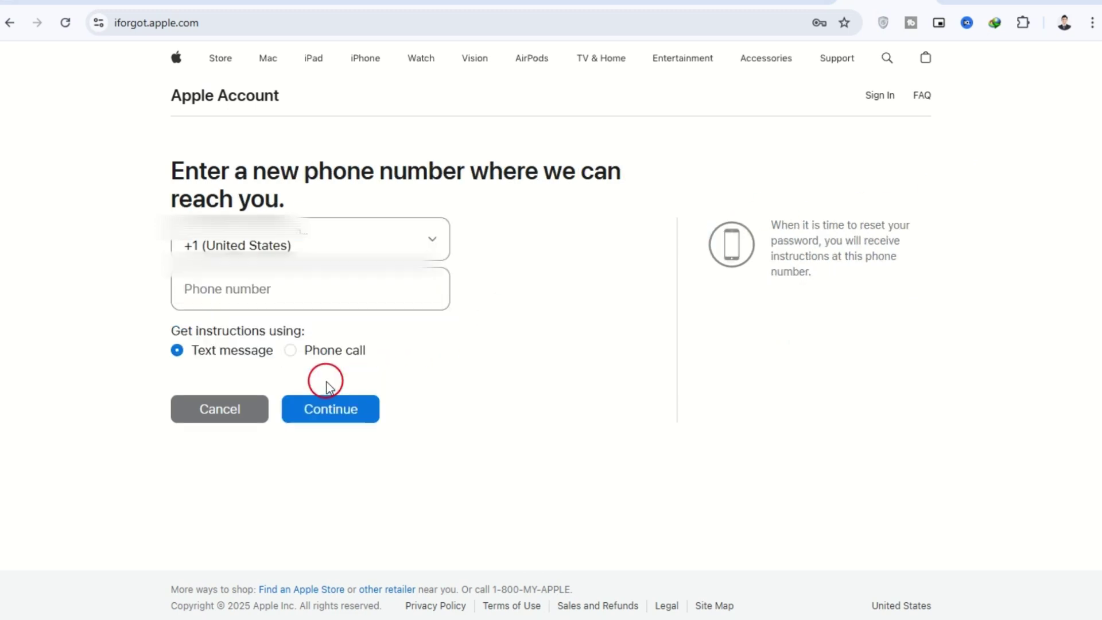
left_click(258, 292)
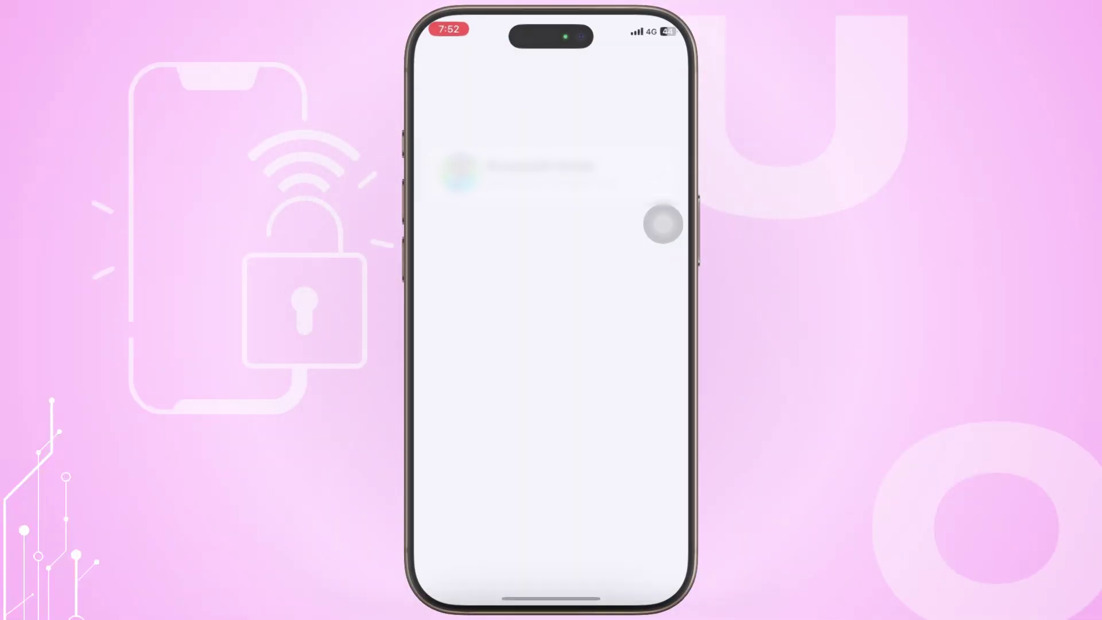
Under Apple Account > Sign-In & Security > Change Password, enter and retype the new password.
left_click(528, 167)
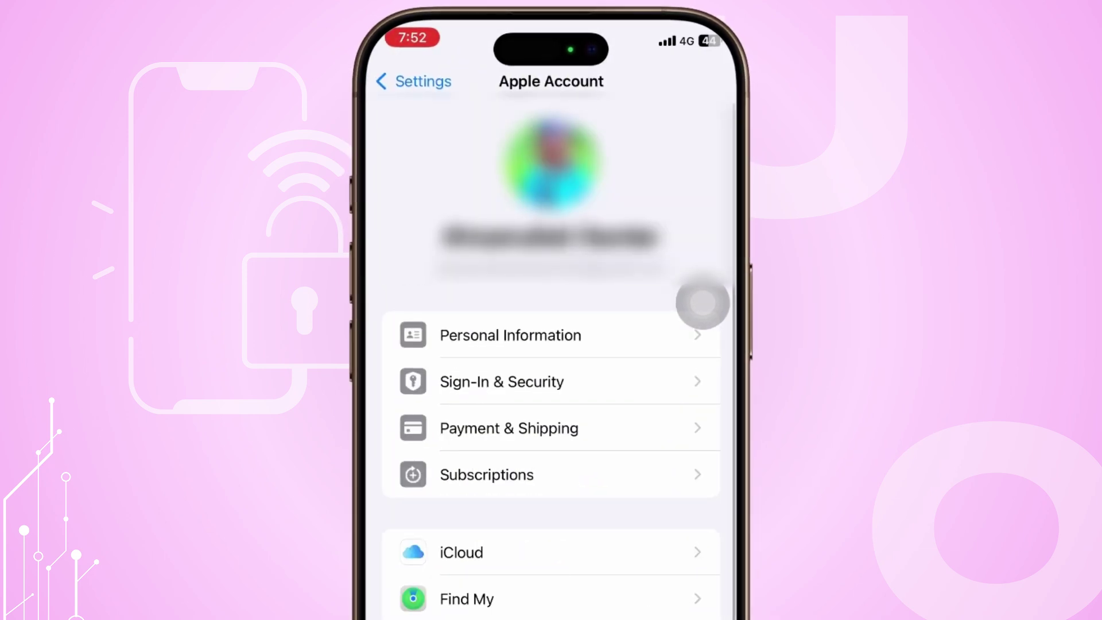
left_click(502, 381)
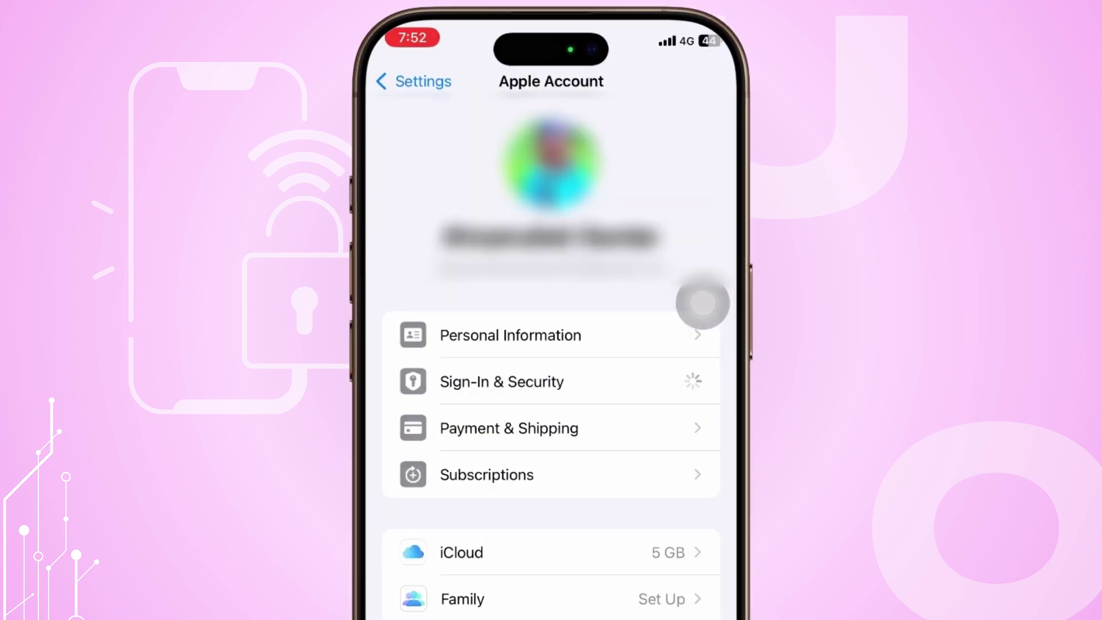
left_click(462, 413)
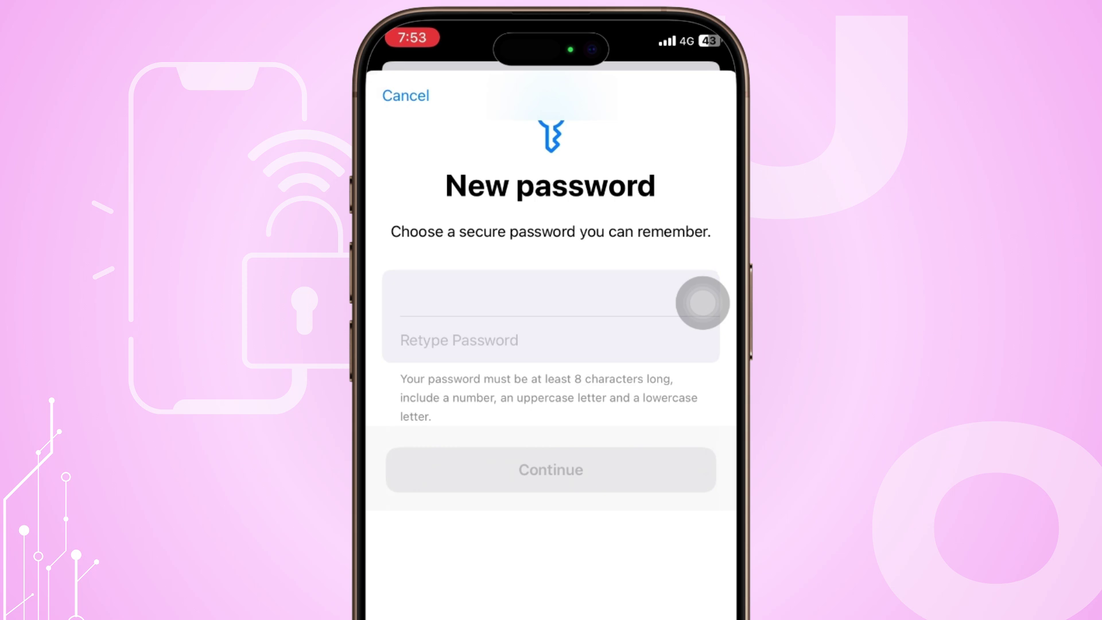
key("ctrl+v")
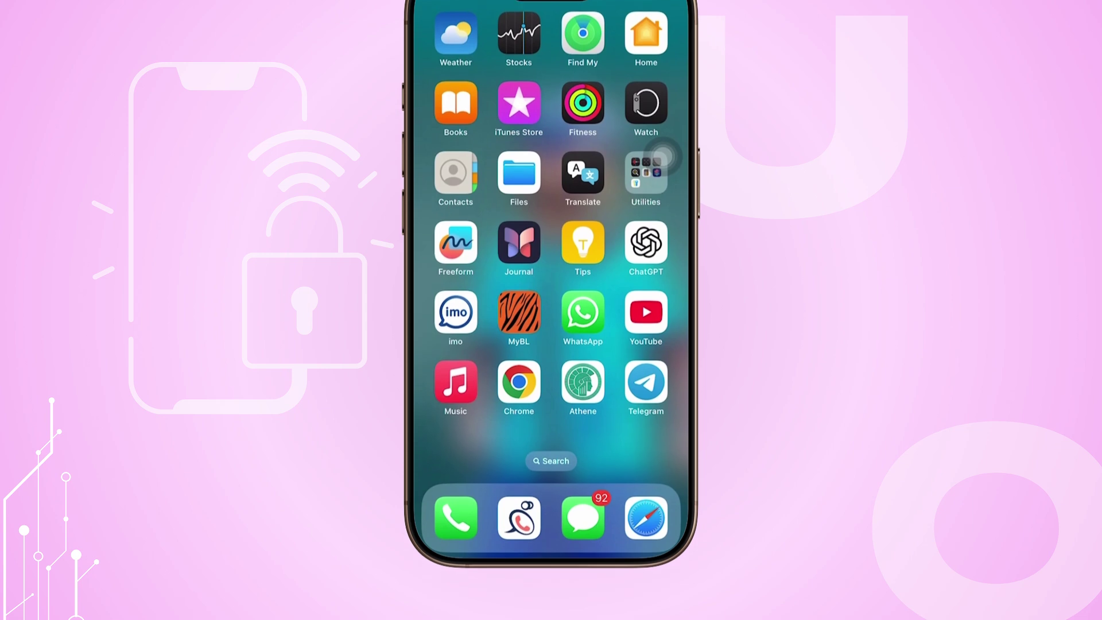
Search for the Apple Support app and launch it.
left_click(663, 202)
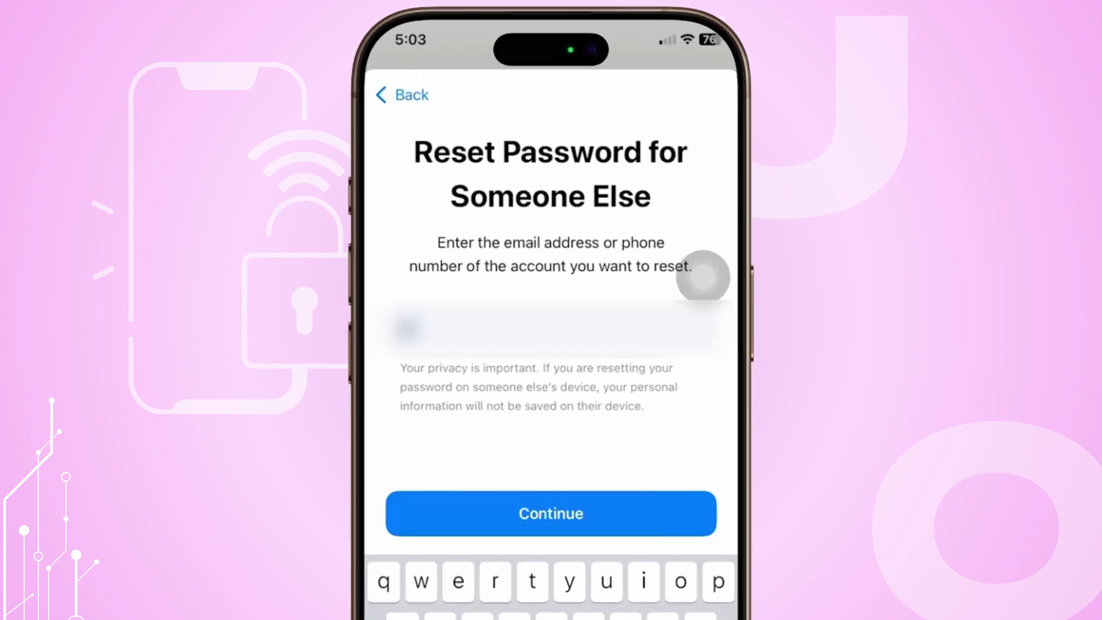
key("Return")
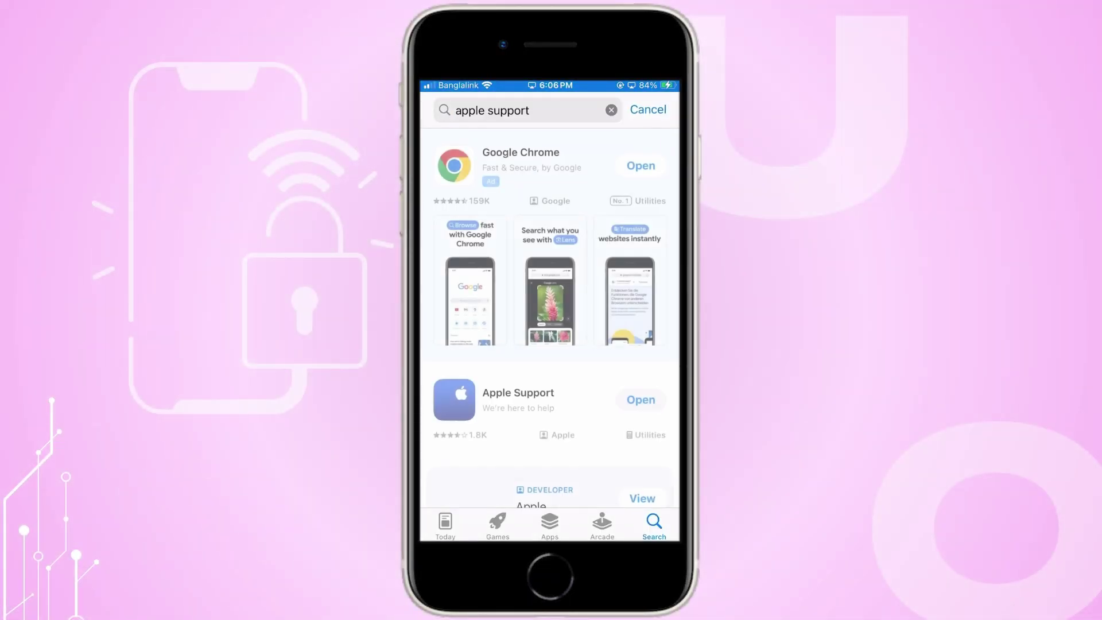
left_click(641, 400)
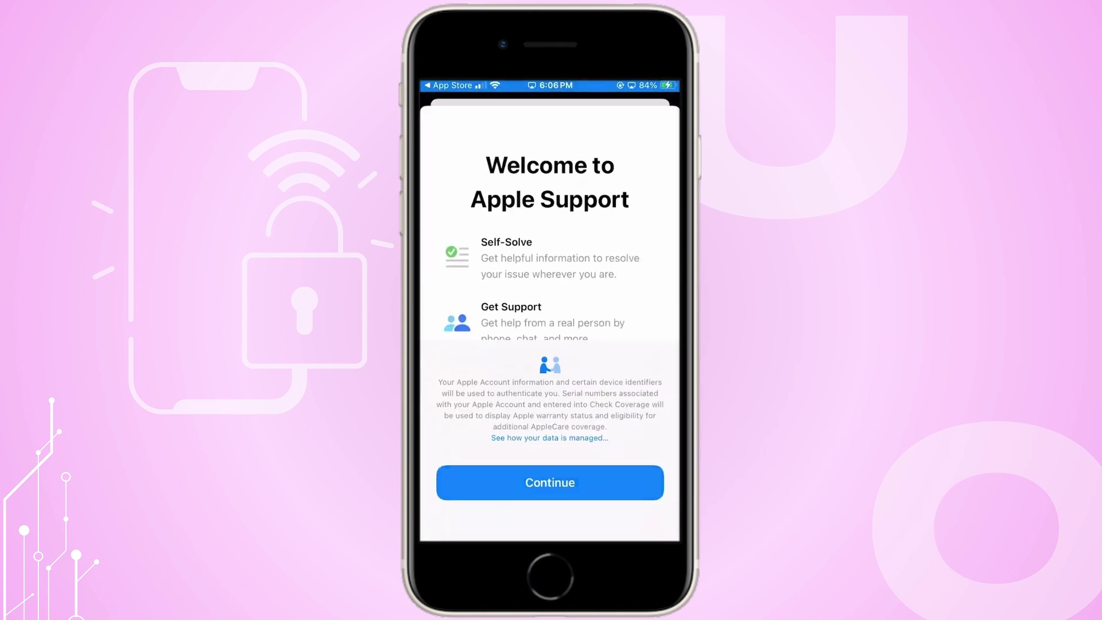
scroll(550, 315, "down", 8)
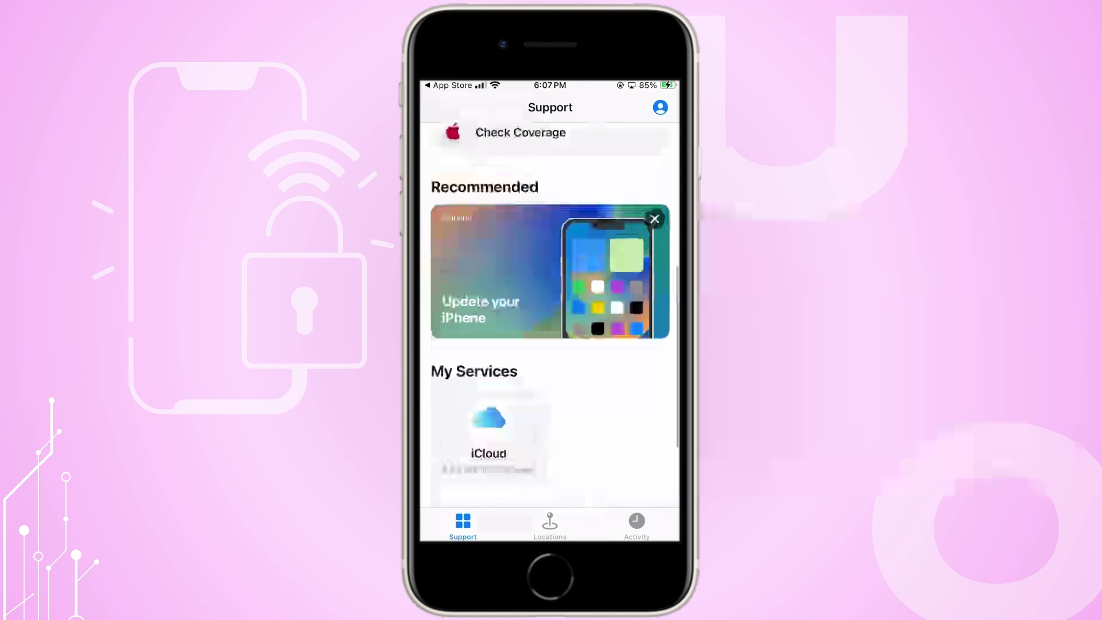
scroll(550, 316, "up", 4)
Start the Apple Account reset, submit the account's email, and type the trusted phone number.
left_click(519, 295)
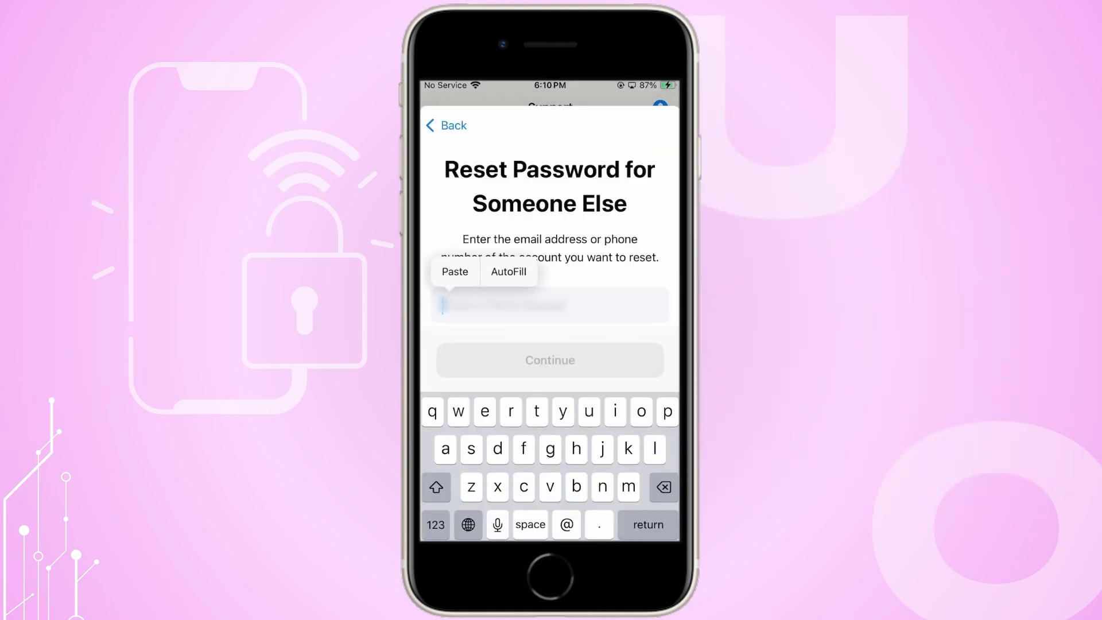
left_click(455, 272)
left_click(550, 360)
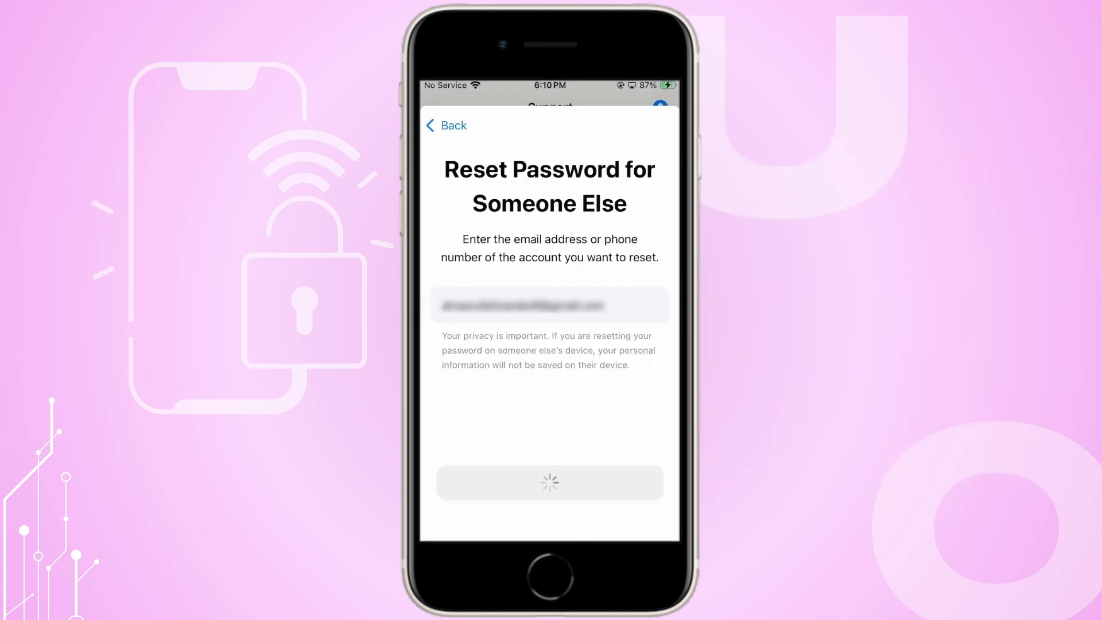
left_click(492, 337)
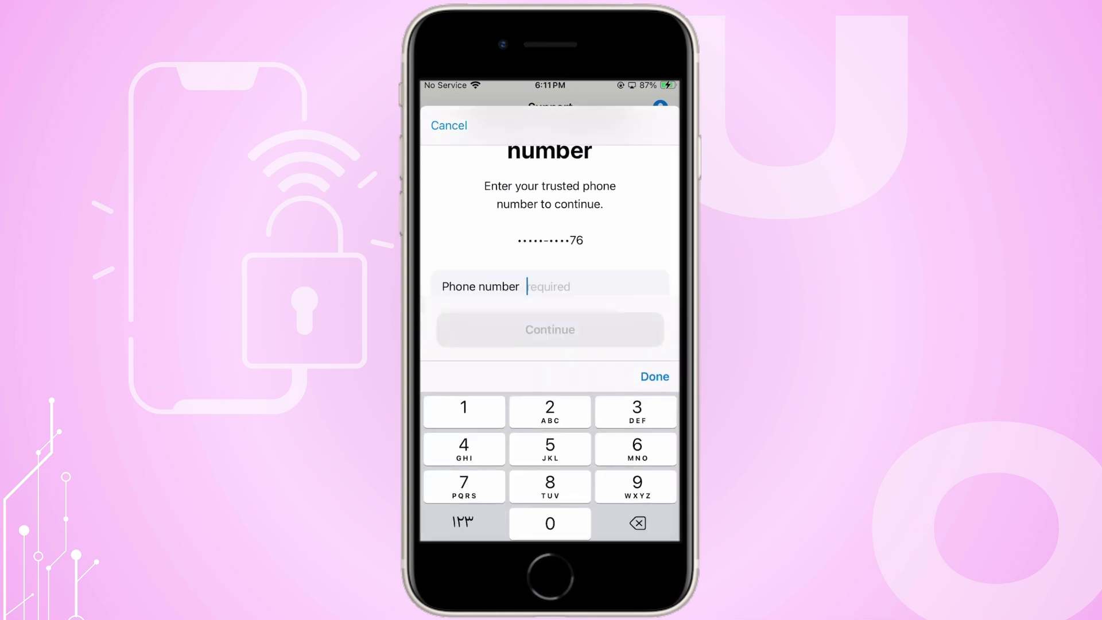
type("0912546")
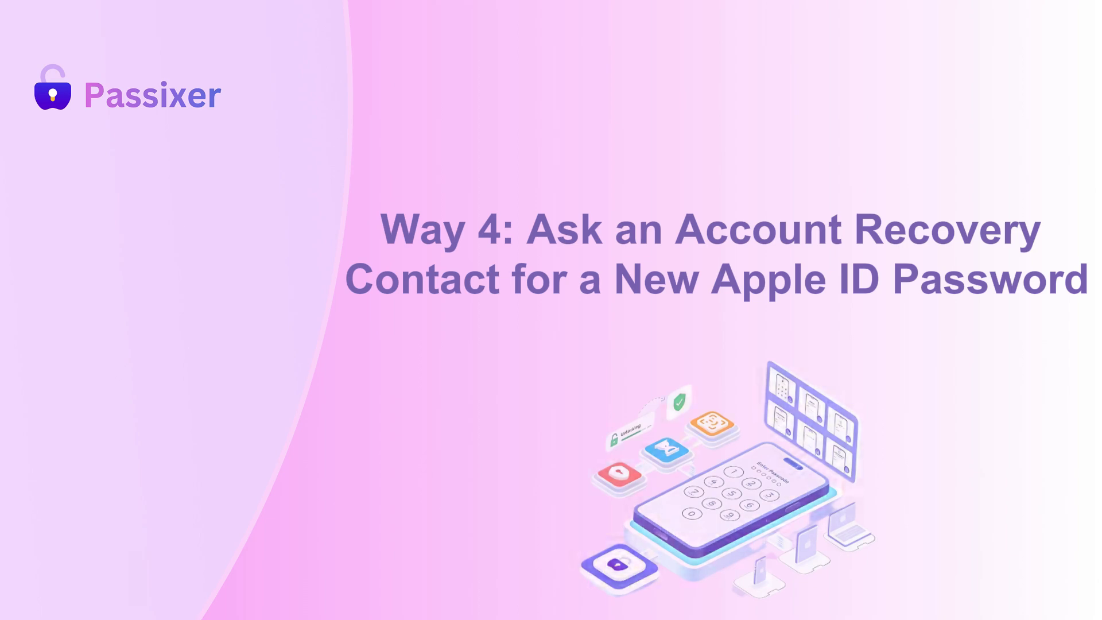
Turn on Recovery Key under Apple ID > Password & Security > Account Recovery and confirm it.
left_click(647, 125)
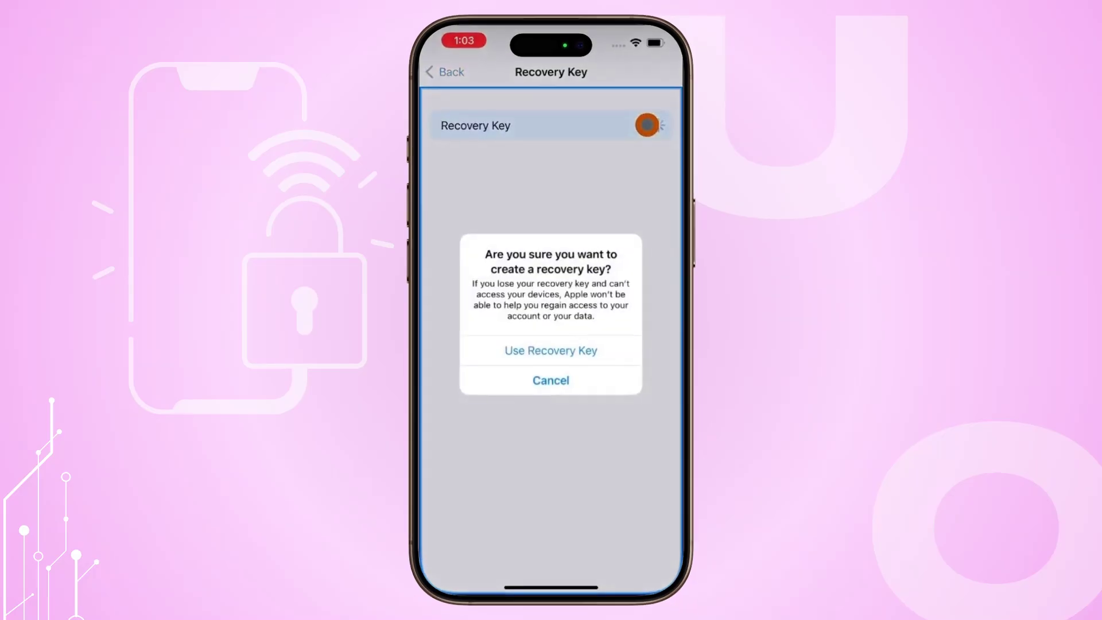
left_click(551, 351)
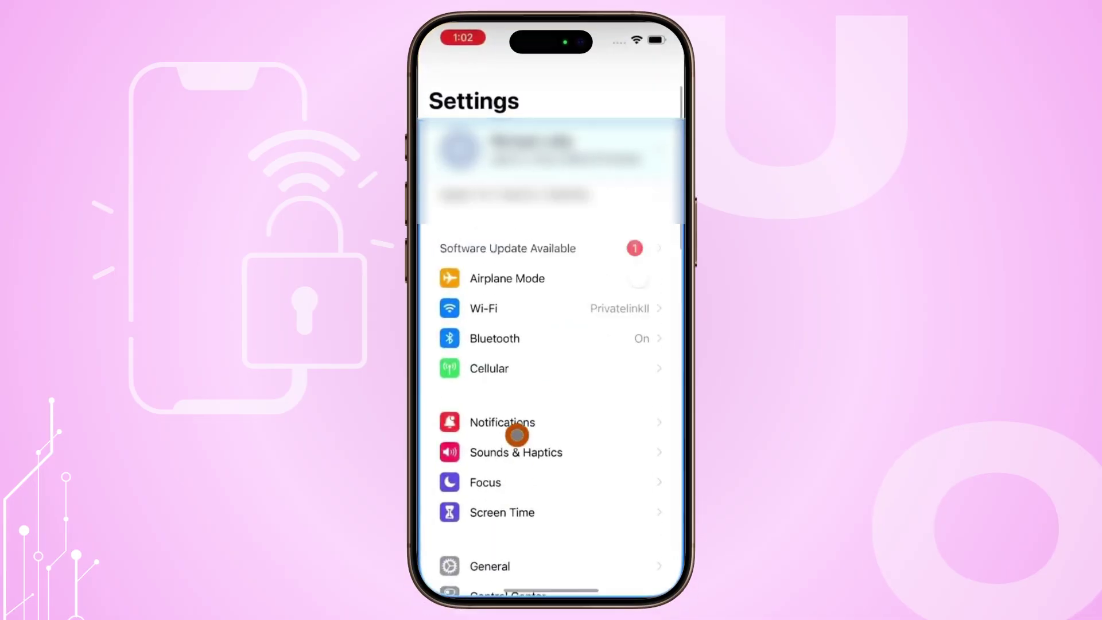
left_click(520, 153)
left_click(440, 254)
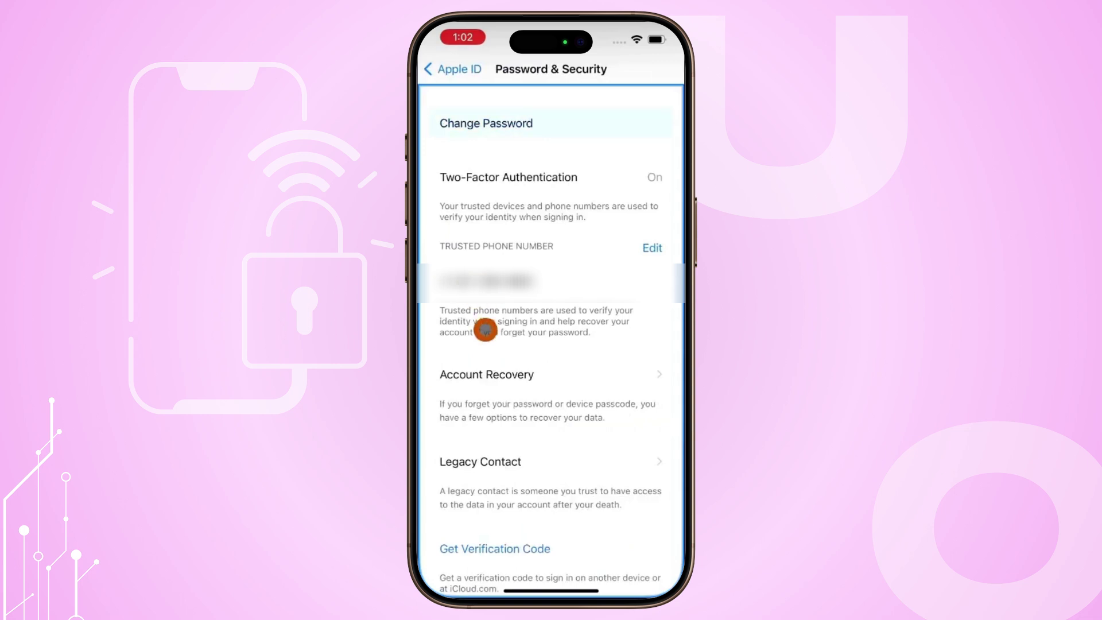
left_click(525, 378)
left_click(524, 389)
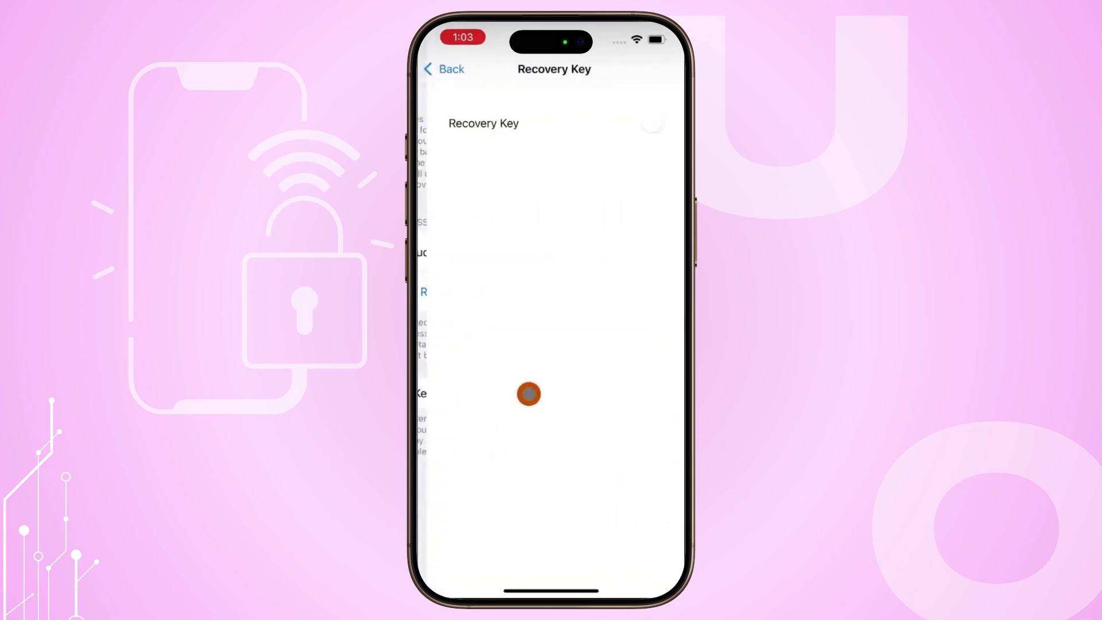
left_click(649, 123)
left_click(551, 352)
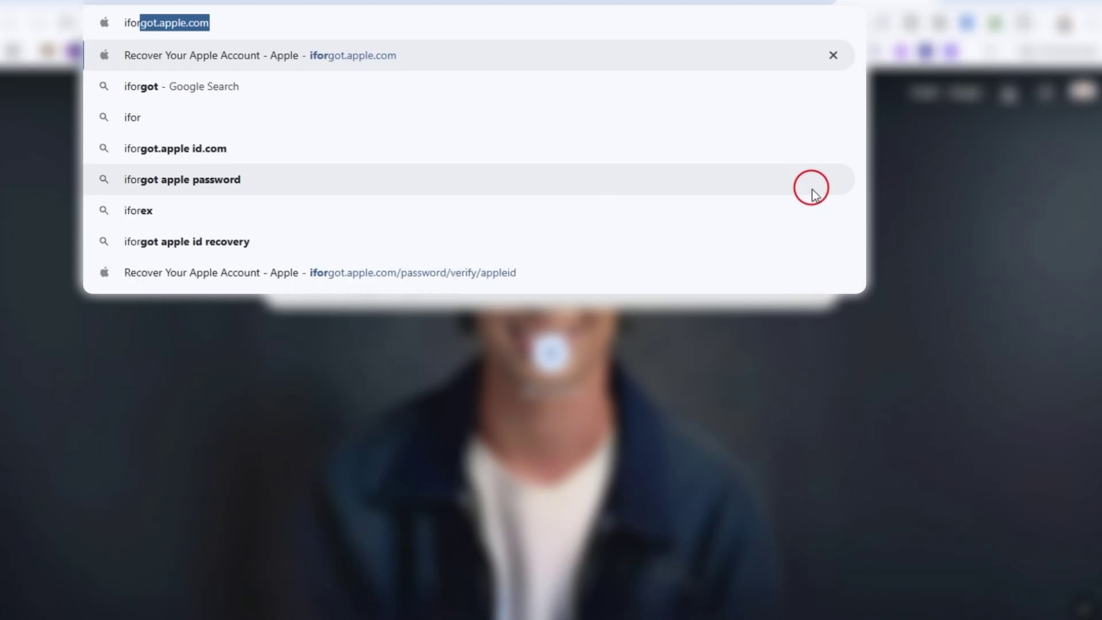
Load iforgot.apple.com and start a password reset with the email and captcha characters.
key("Return")
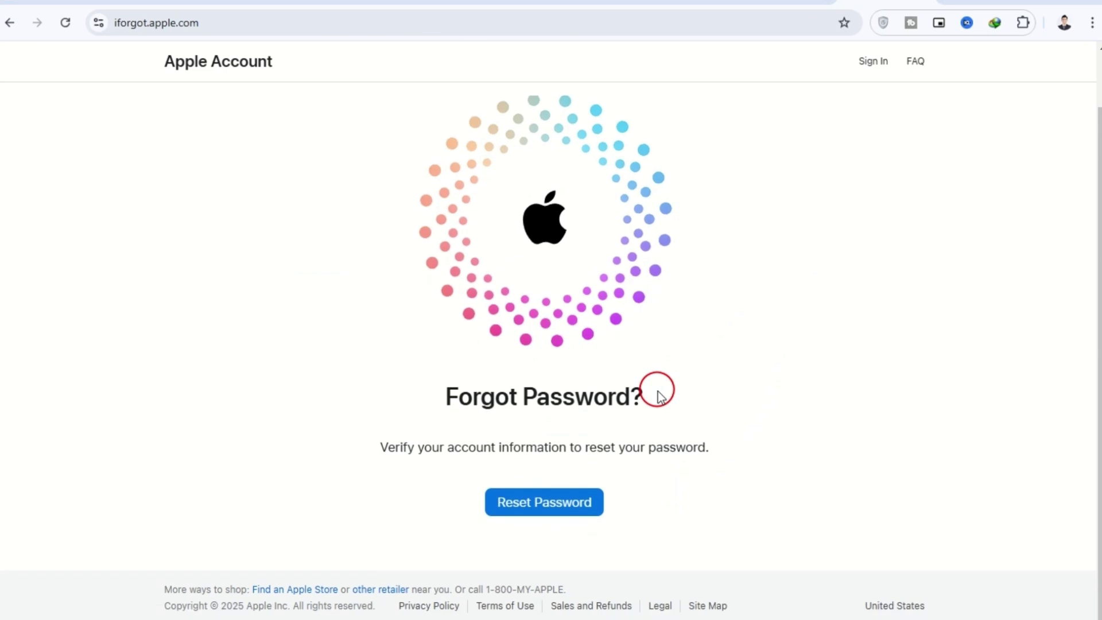
left_click(562, 511)
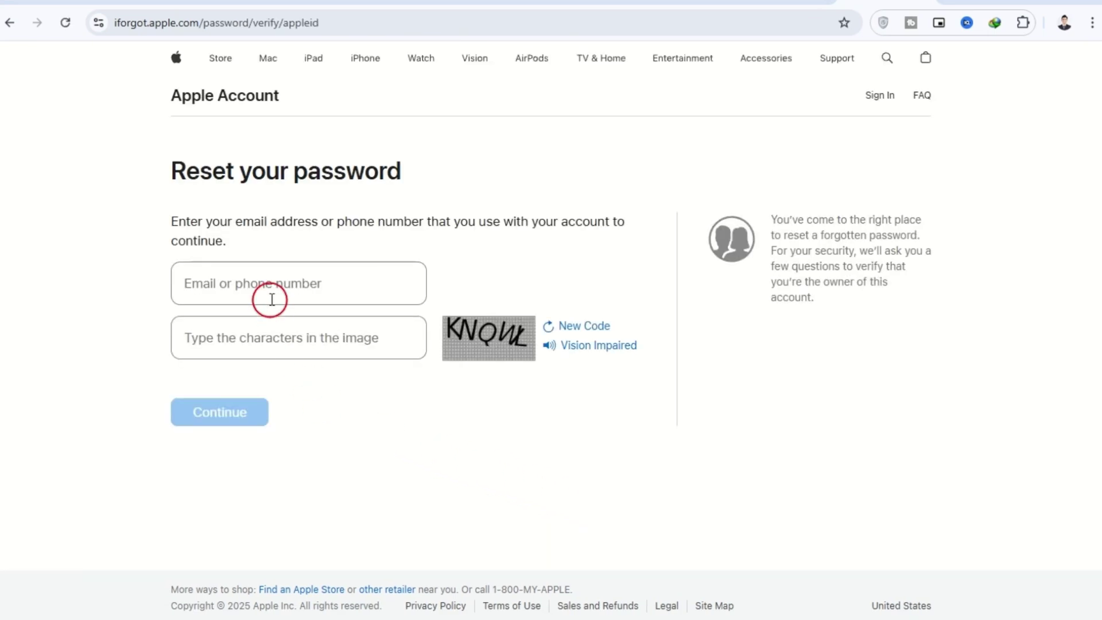
type("KNQWL")
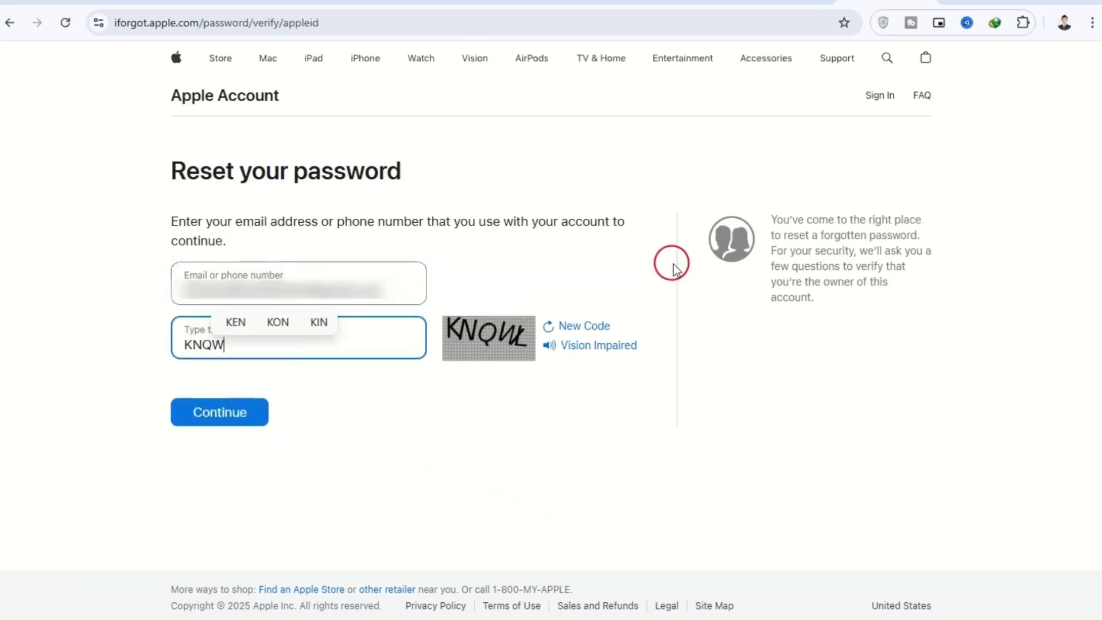
left_click(217, 411)
Confirm the trusted phone, choose no access to the iPhone, continue anyway, and send the email code.
left_click(275, 315)
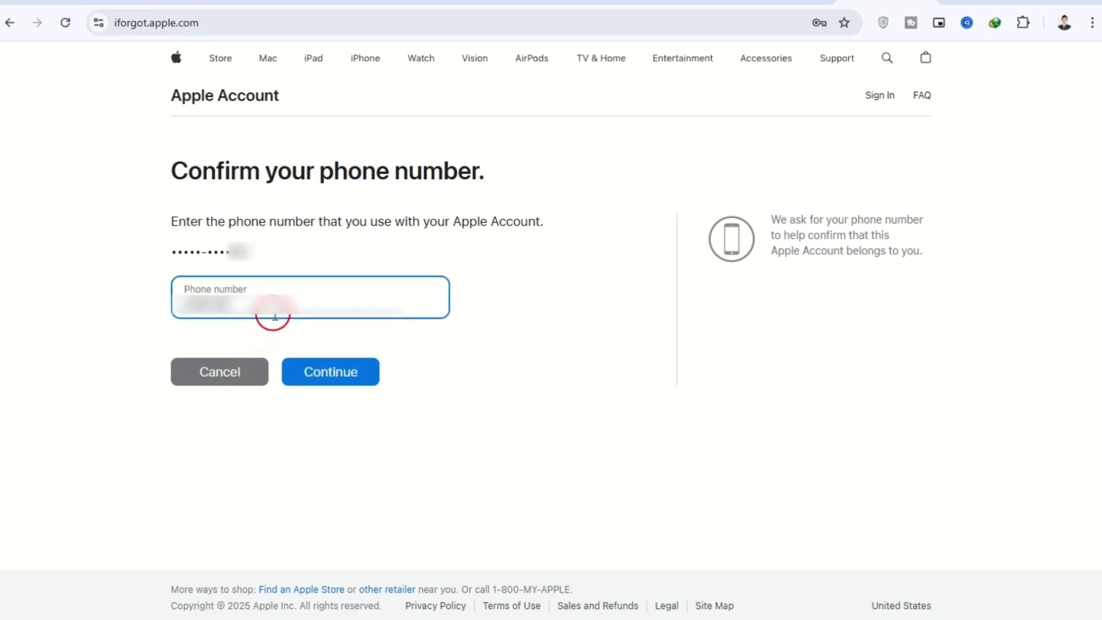
left_click(355, 378)
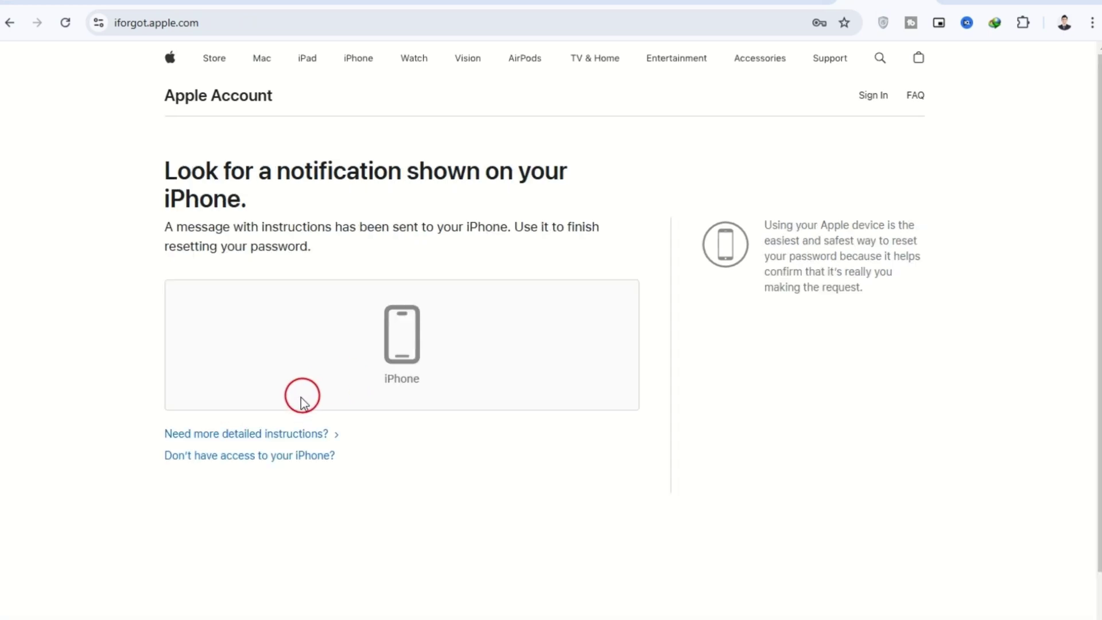
left_click(255, 457)
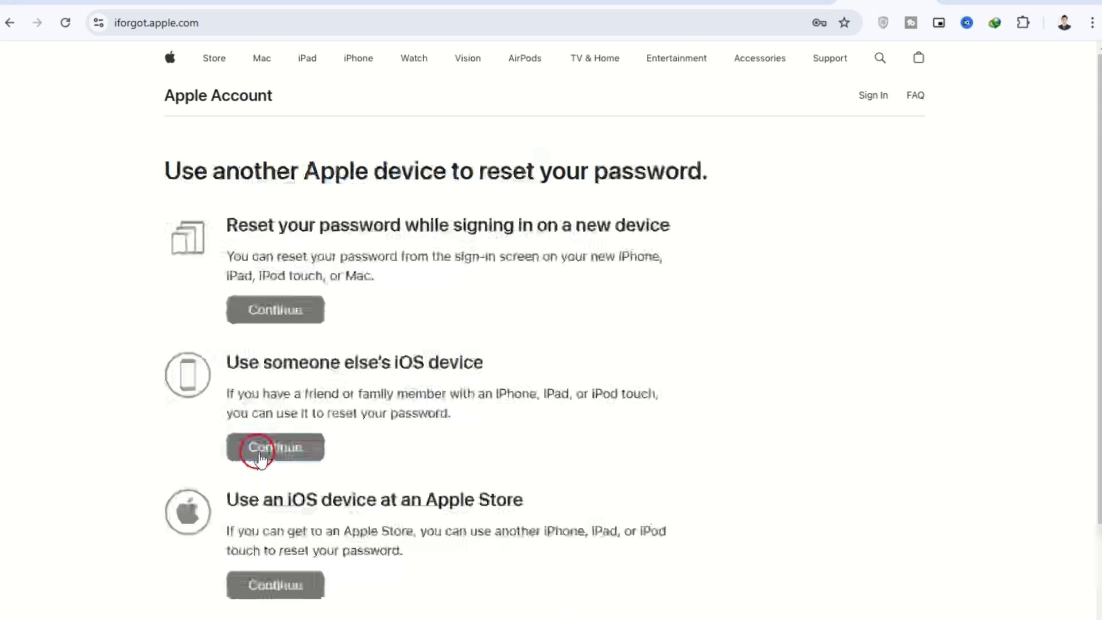
left_click(259, 453)
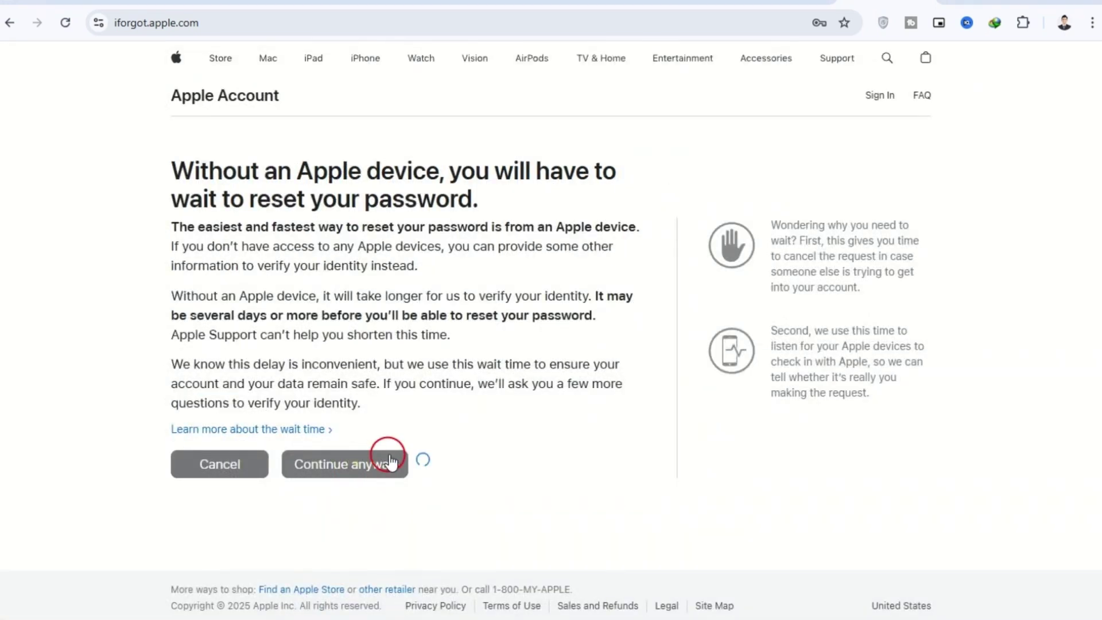
left_click(231, 282)
left_click(334, 332)
left_click(467, 404)
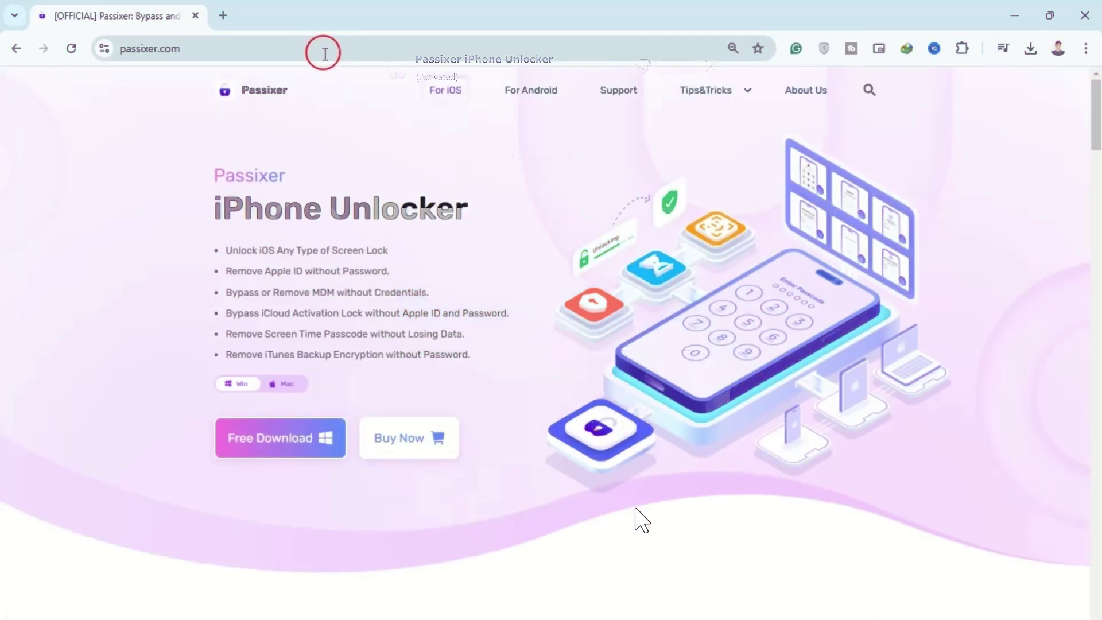
Download the Windows version of iPhone Unlocker and open the Bypass iCloud Activation Lock feature.
left_click(267, 388)
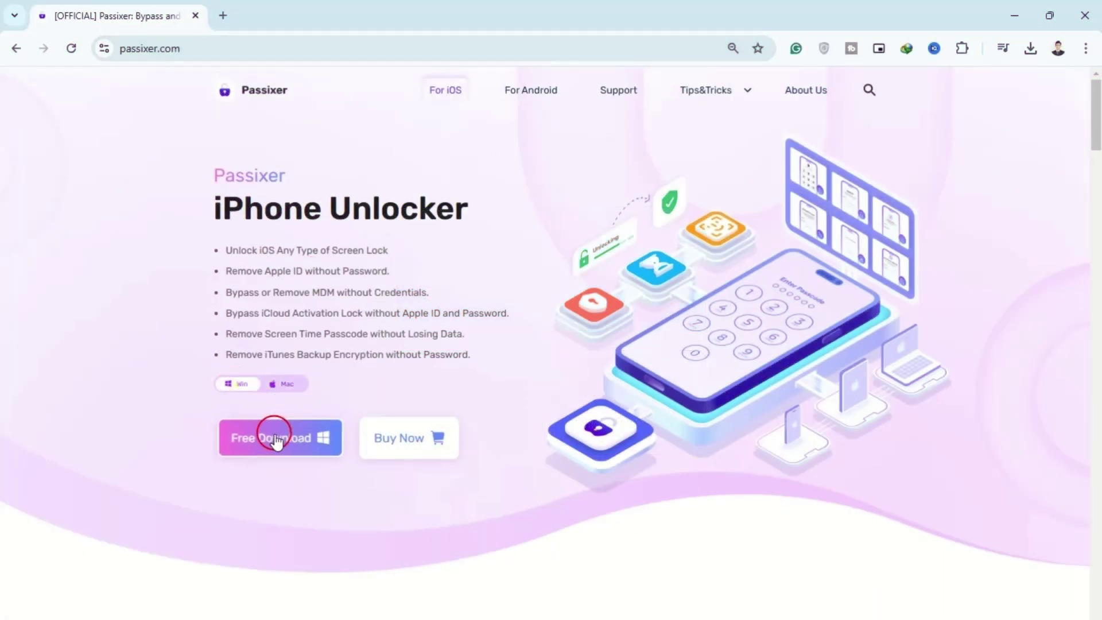
left_click(276, 441)
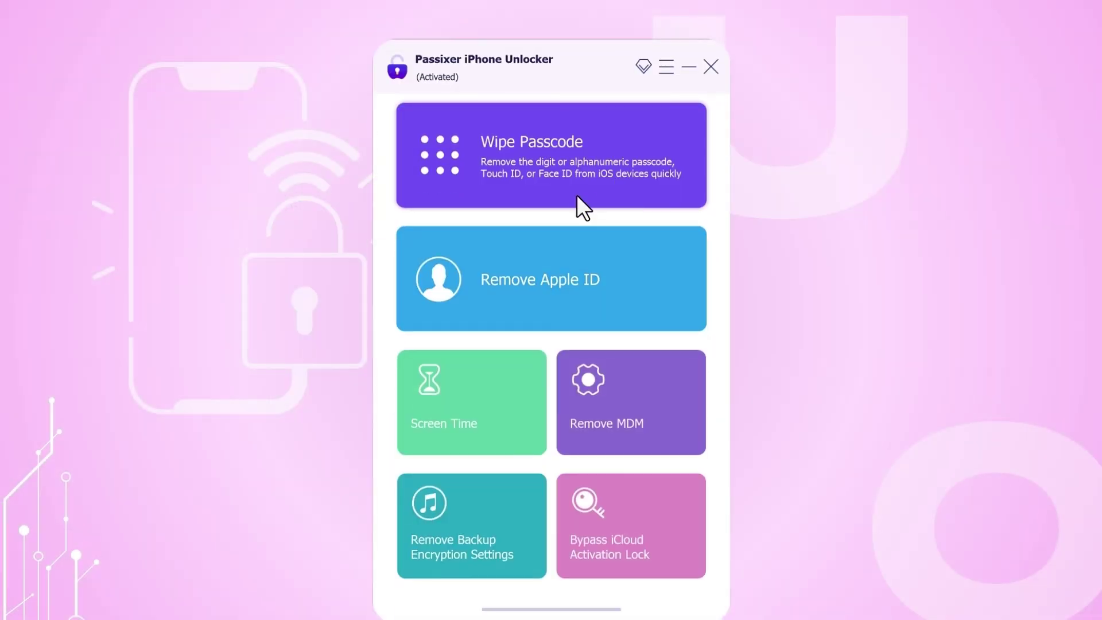
left_click(635, 507)
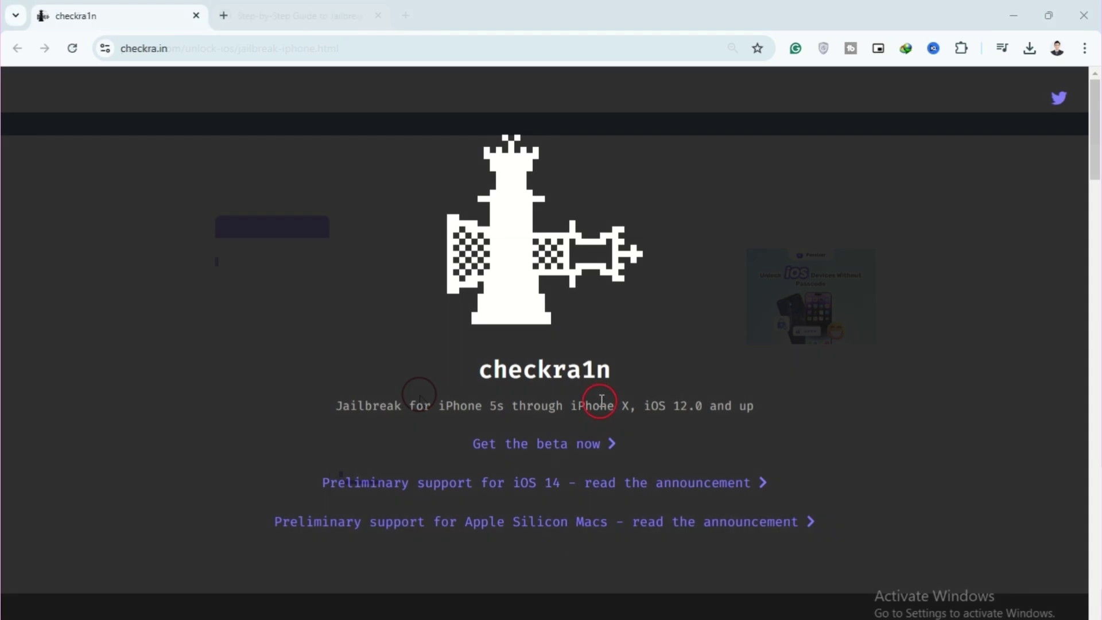
Scroll the checkra1n page down to its latest release, checkra1n 0.12.4 beta, and back up.
scroll(623, 423, "down", 4)
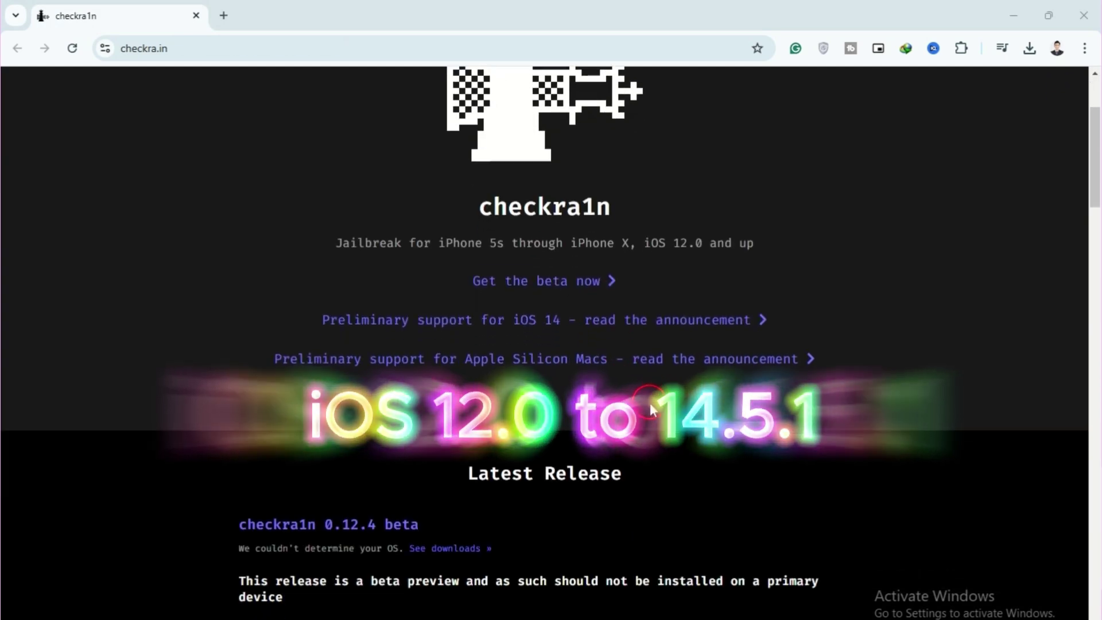
scroll(650, 399, "up", 4)
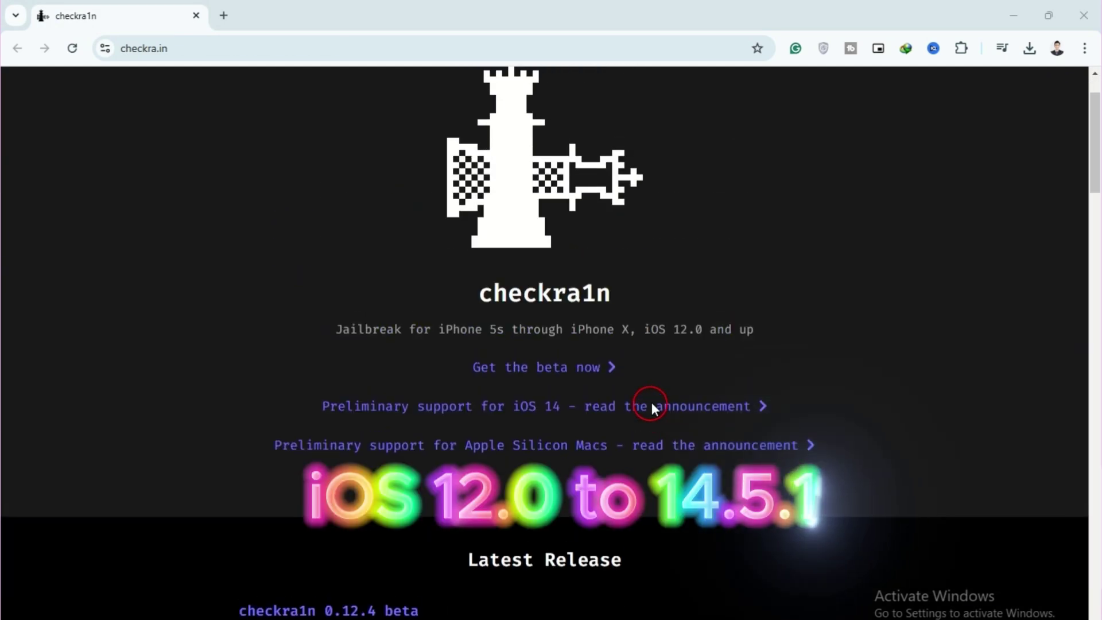
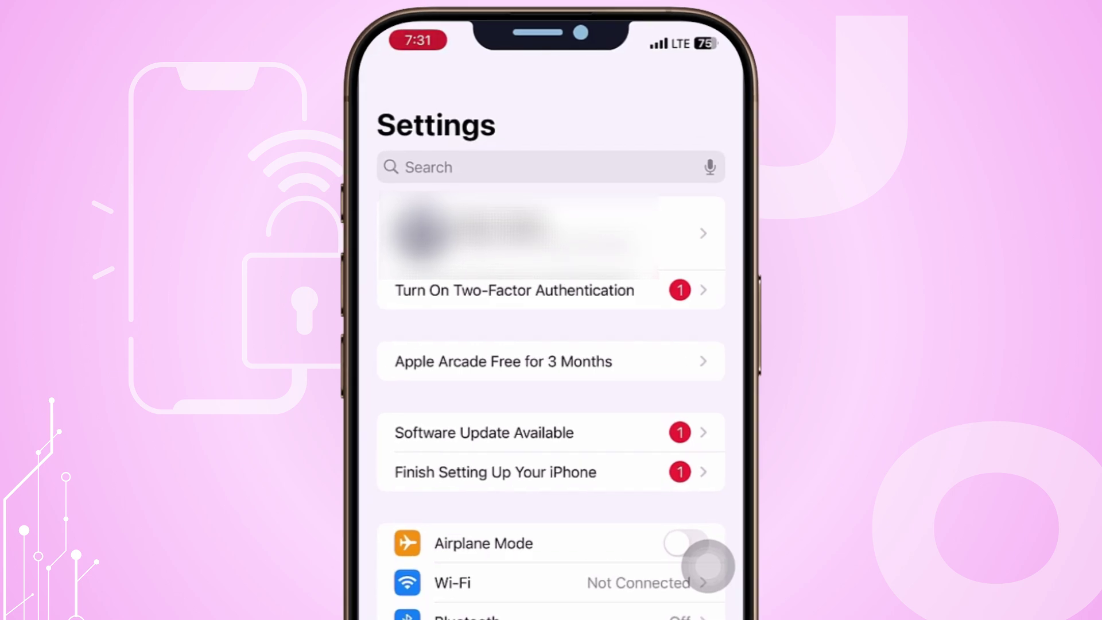
From the Apple Account's Change Security Questions, choose to reset the forgotten security answers.
left_click(551, 233)
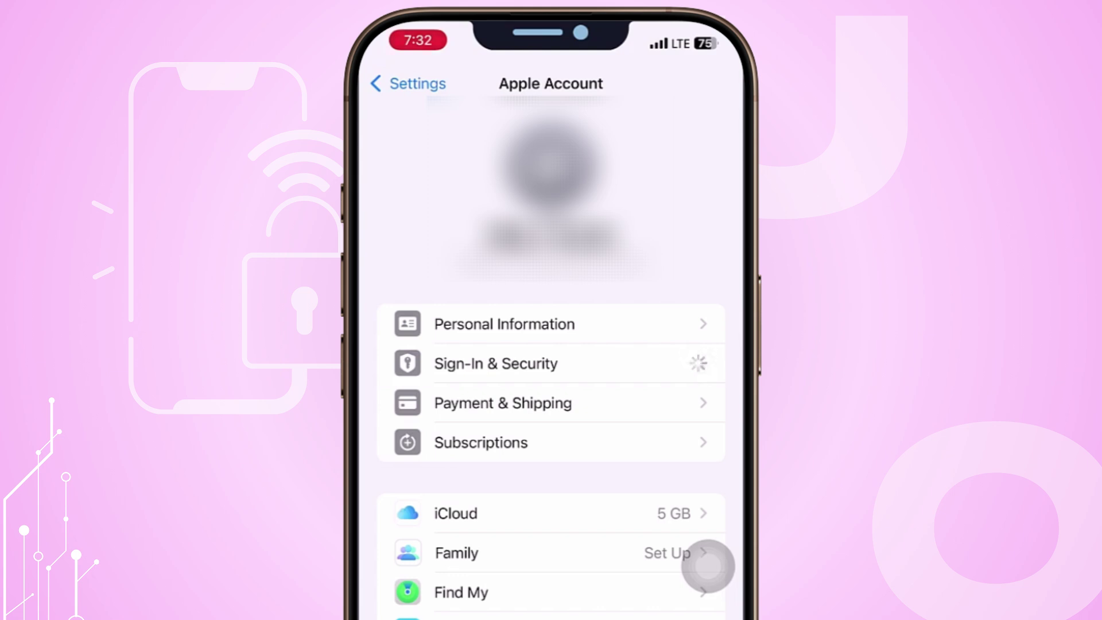
left_click(488, 370)
left_click(551, 328)
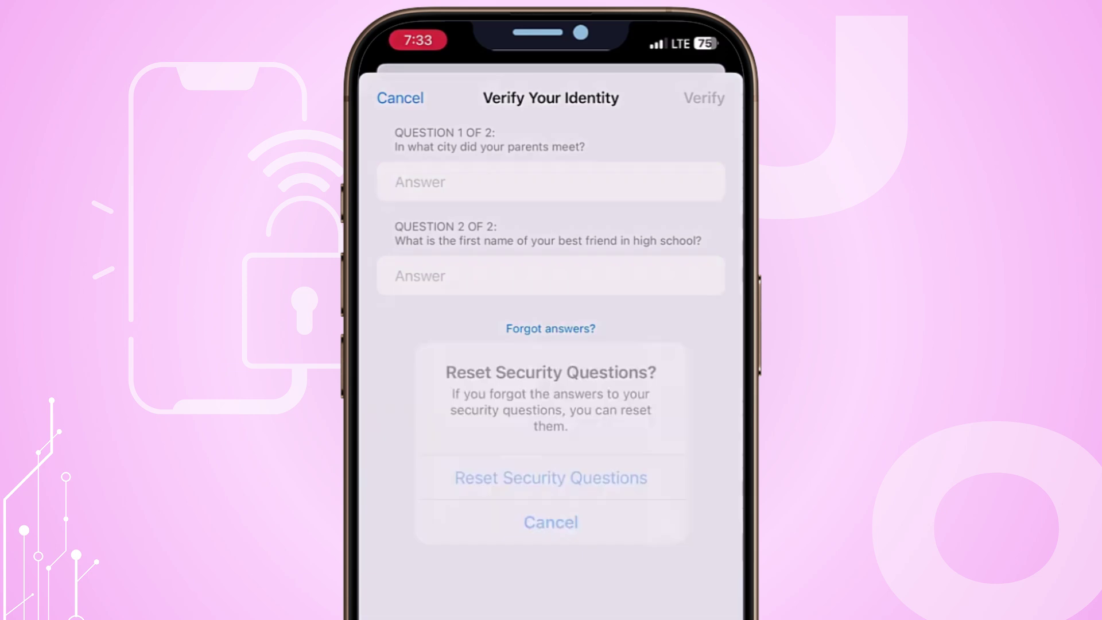
left_click(551, 479)
Skip the best-friend and dream-job questions and answer the parents' meeting city question.
left_click(613, 501)
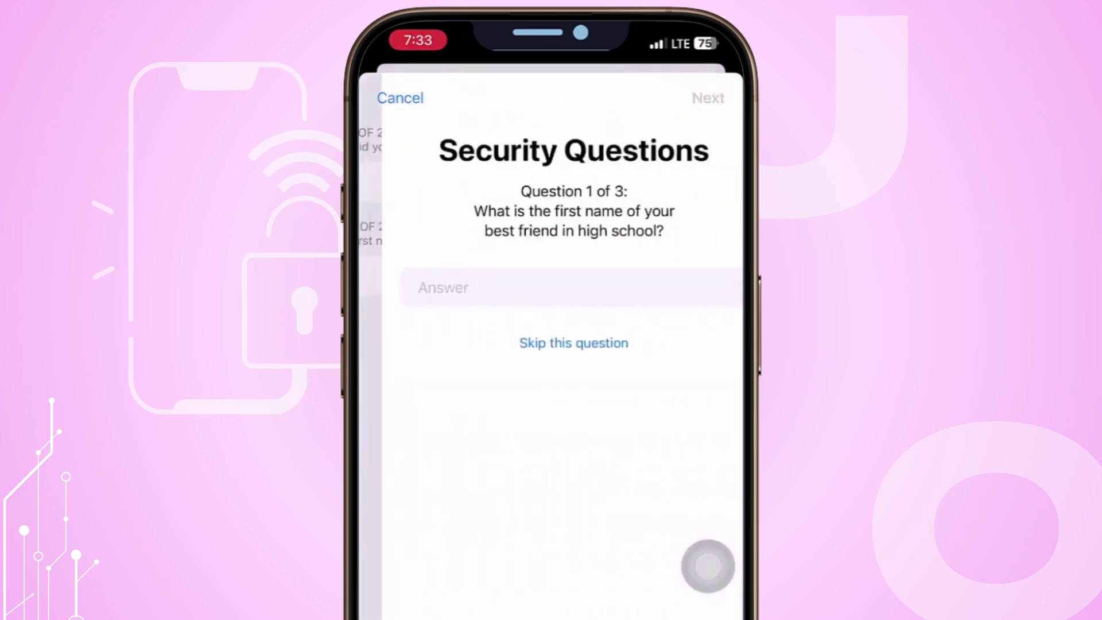
left_click(551, 343)
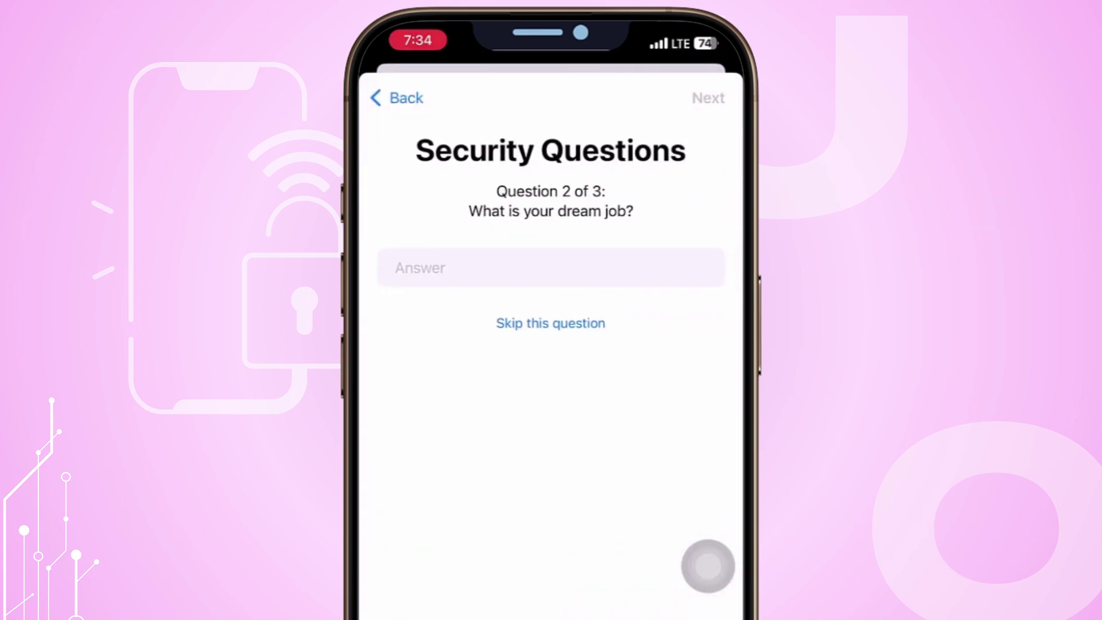
left_click(551, 323)
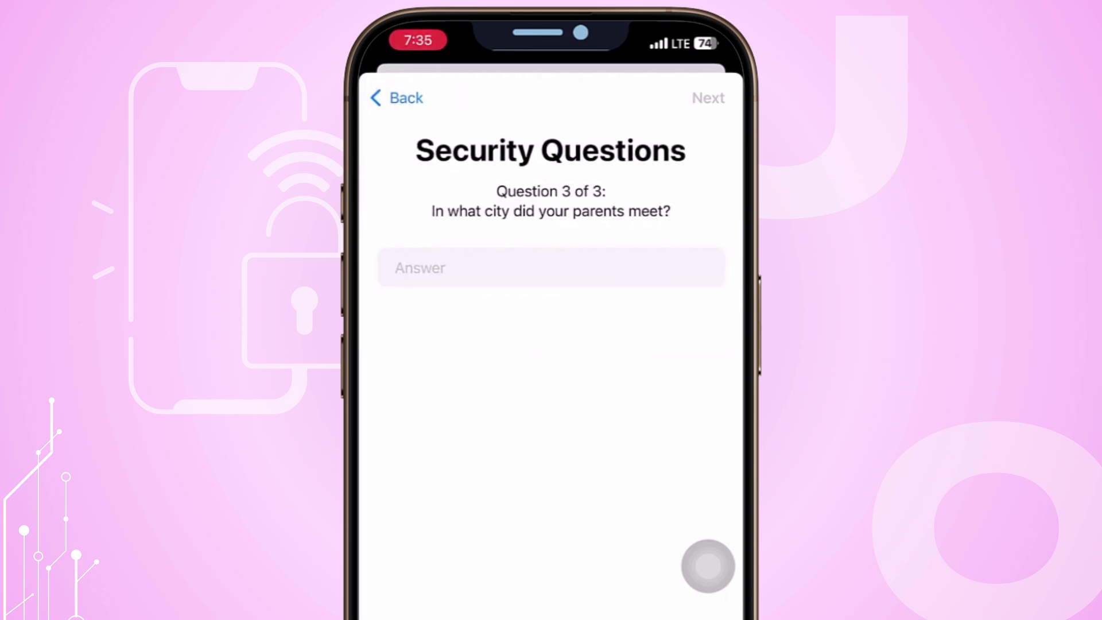
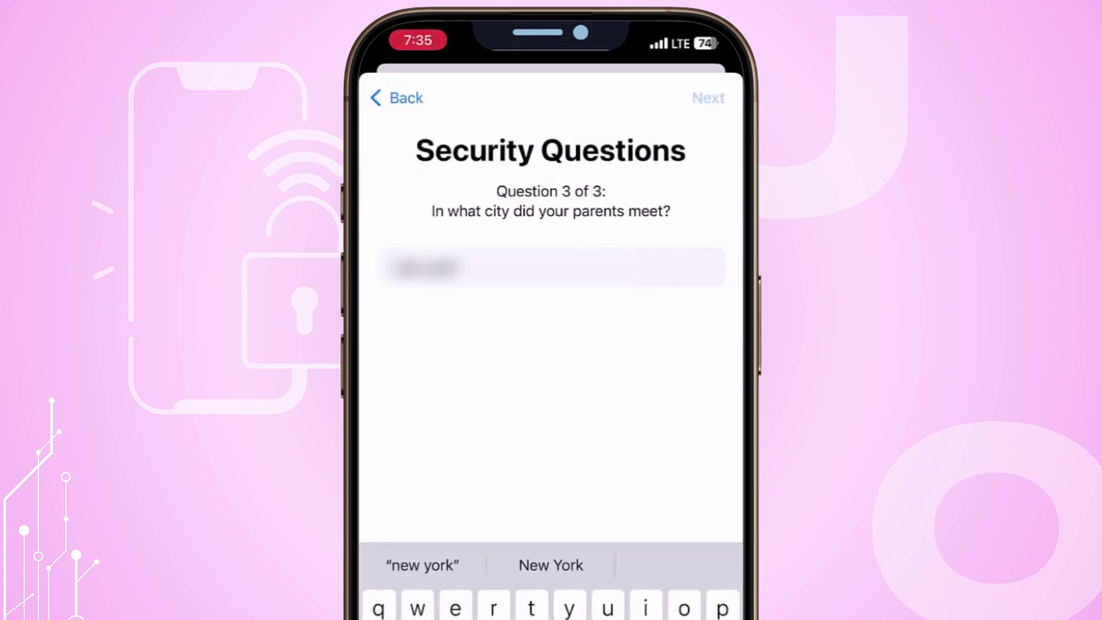
key("Return")
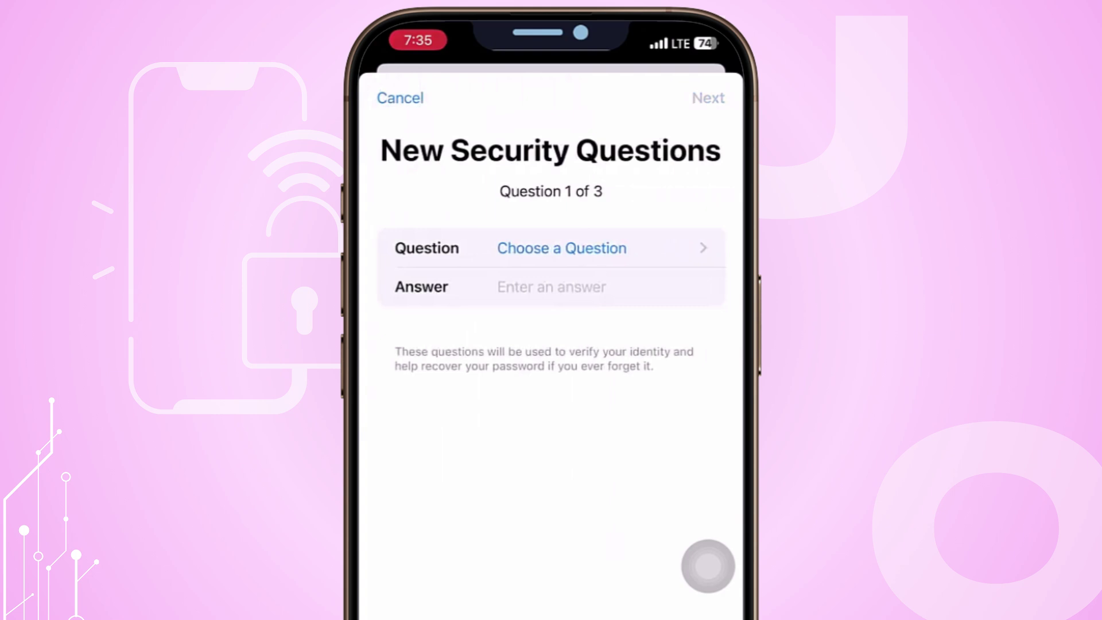
Pick the best-friend question as new question 1 and enter its answer.
left_click(562, 248)
left_click(542, 180)
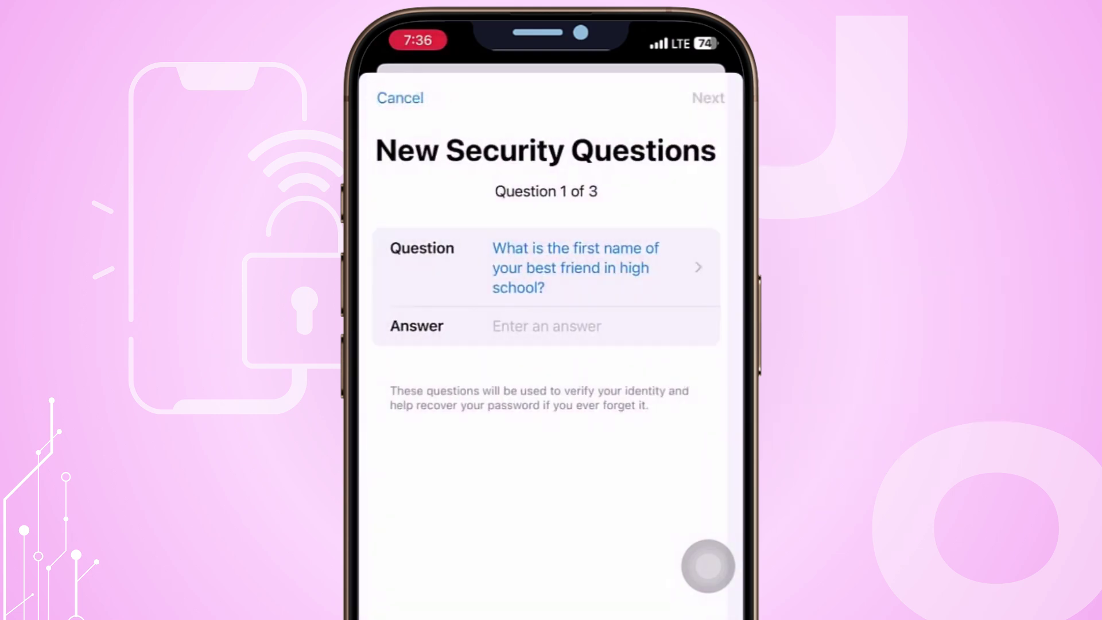
left_click(517, 326)
key("Return")
Answer the parents' meeting city question, save, and confirm the security questions were updated.
left_click(562, 248)
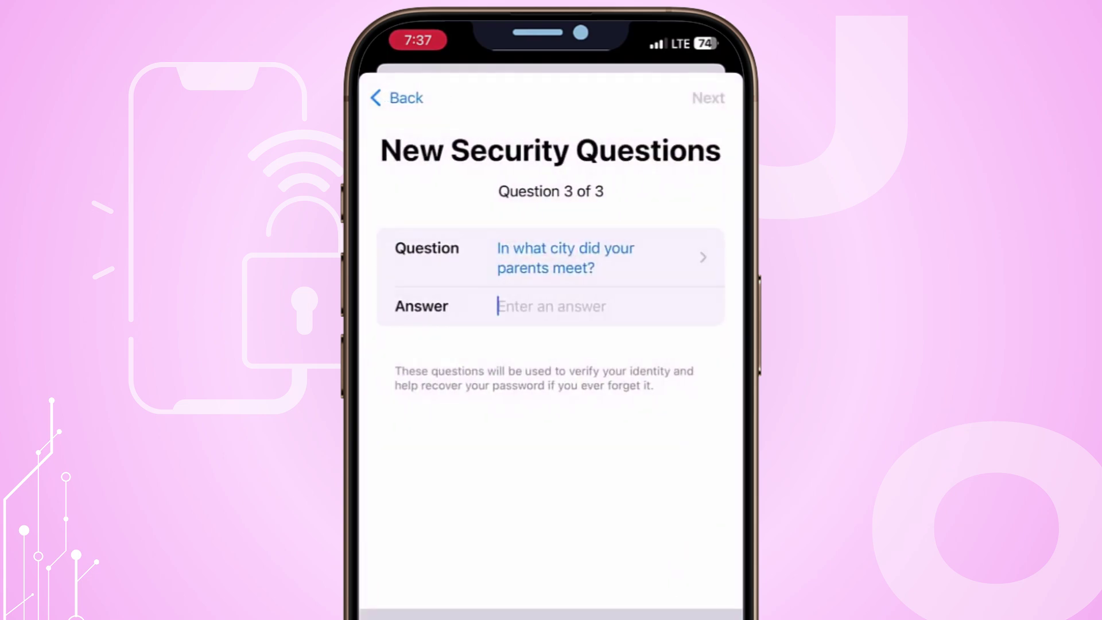
key("Return")
left_click(551, 428)
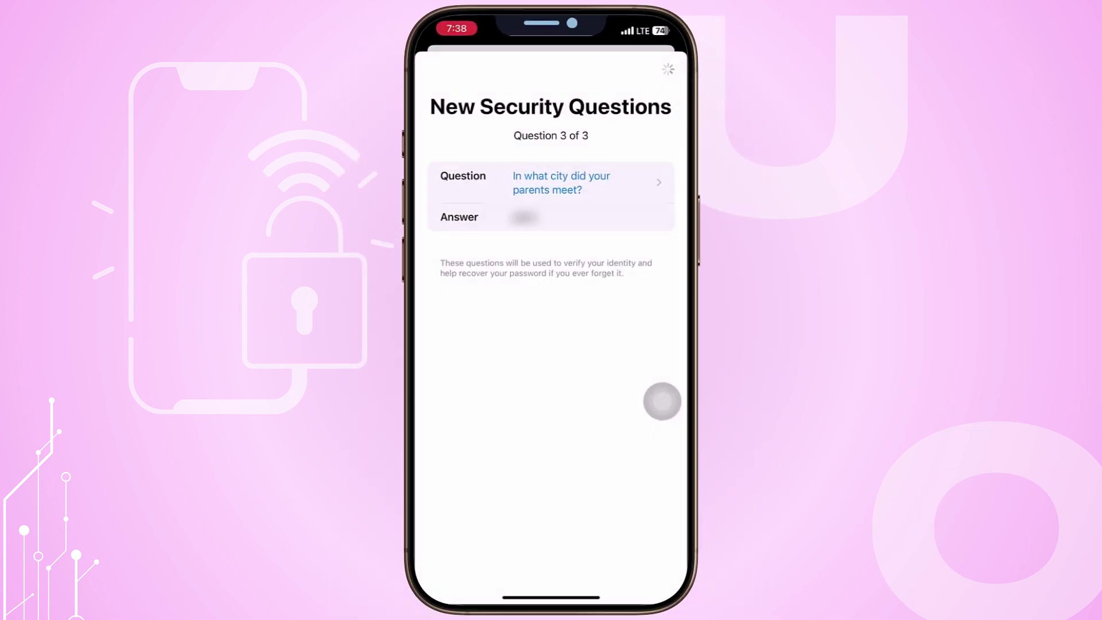